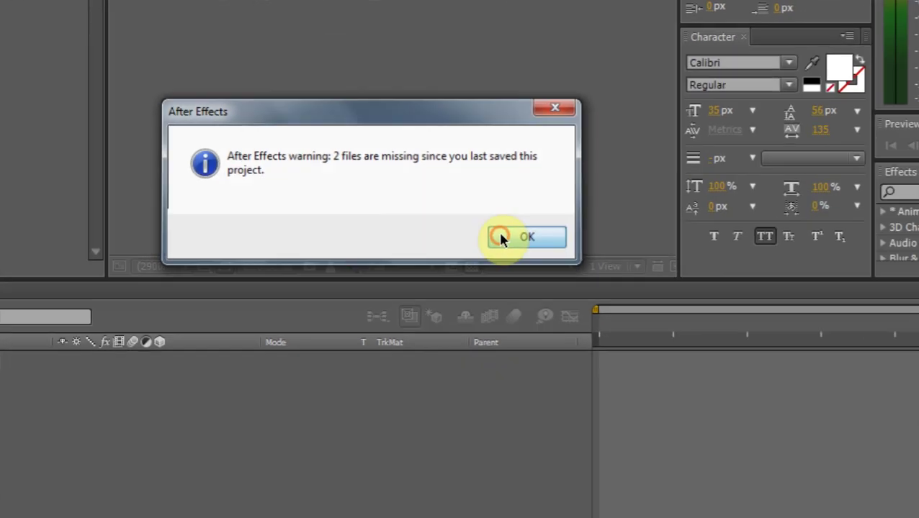
# Dismiss the missing-files warning so the JC Audio React Template opens
pyautogui.click(795, 434)
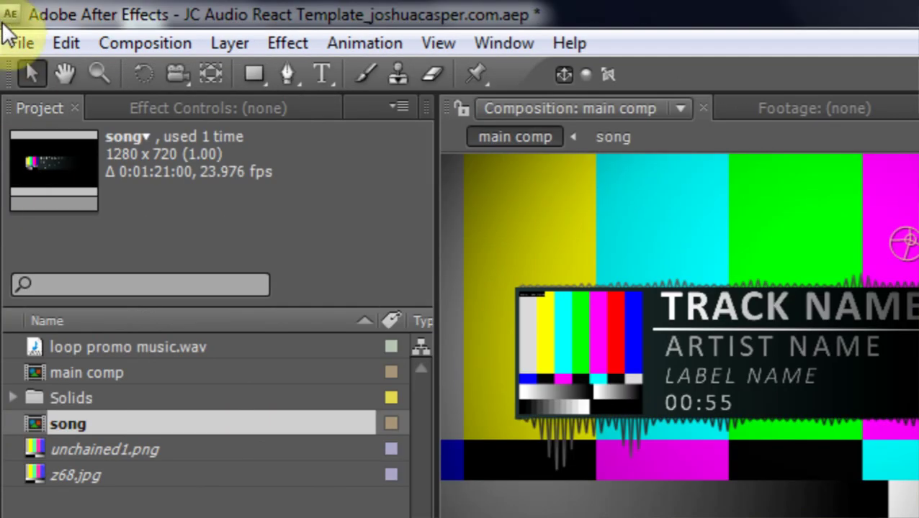
# Import BG_wicked.png, Release 108.jpg and the Wicked MP3 from the Desktop's new files folder
pyautogui.click(20, 43)
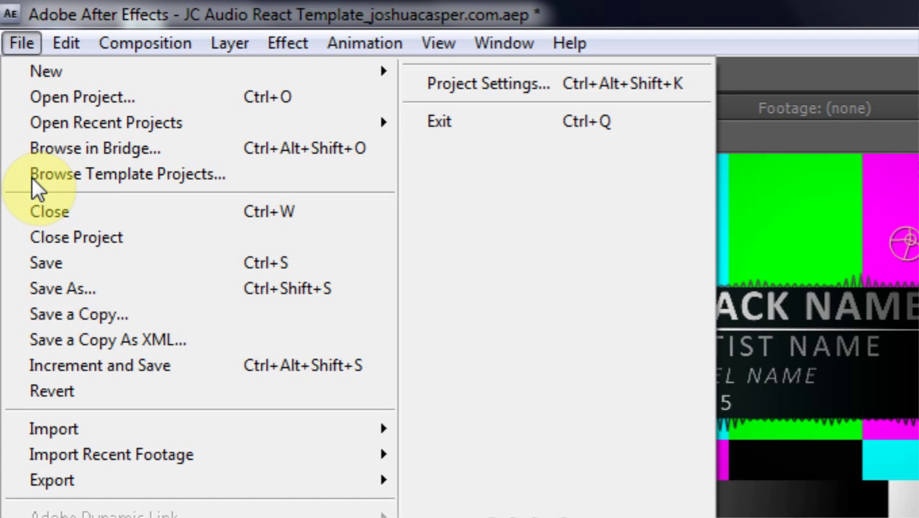
pyautogui.moveTo(123, 432)
pyautogui.click(436, 431)
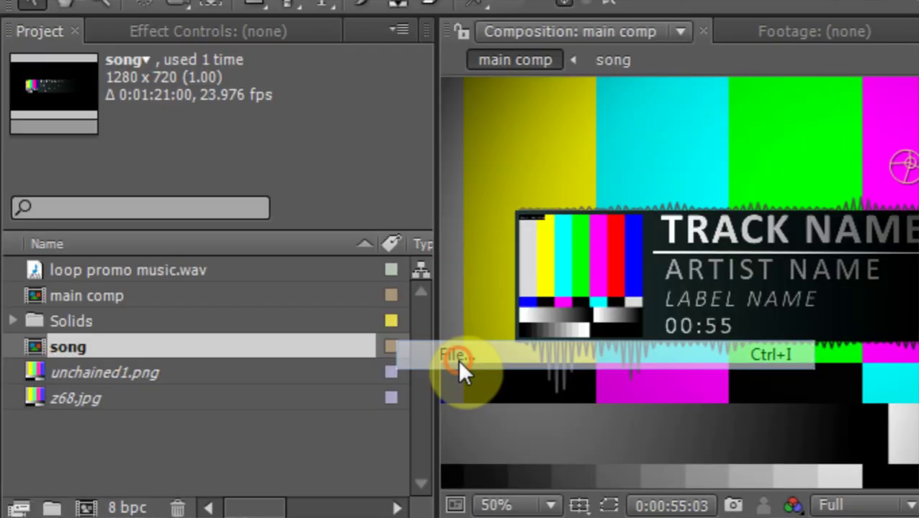
pyautogui.click(401, 309)
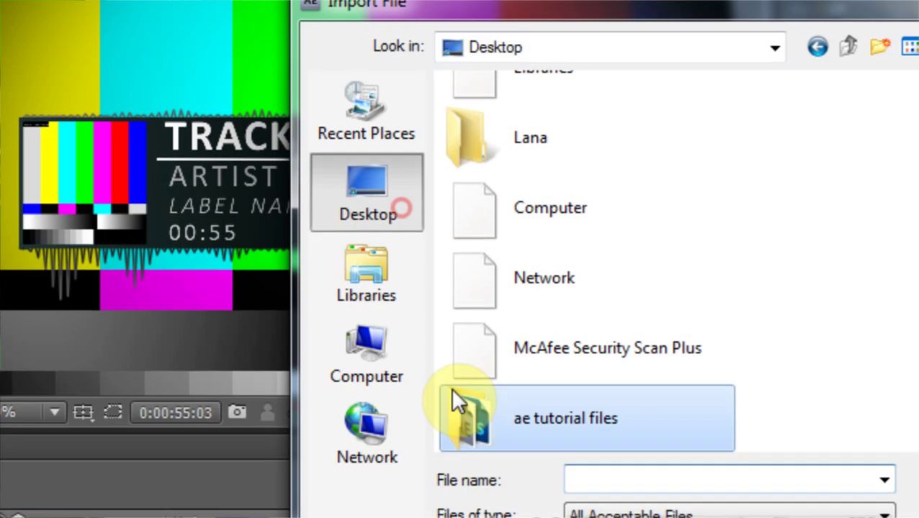
pyautogui.moveTo(687, 157); pyautogui.dragTo(676, 306)
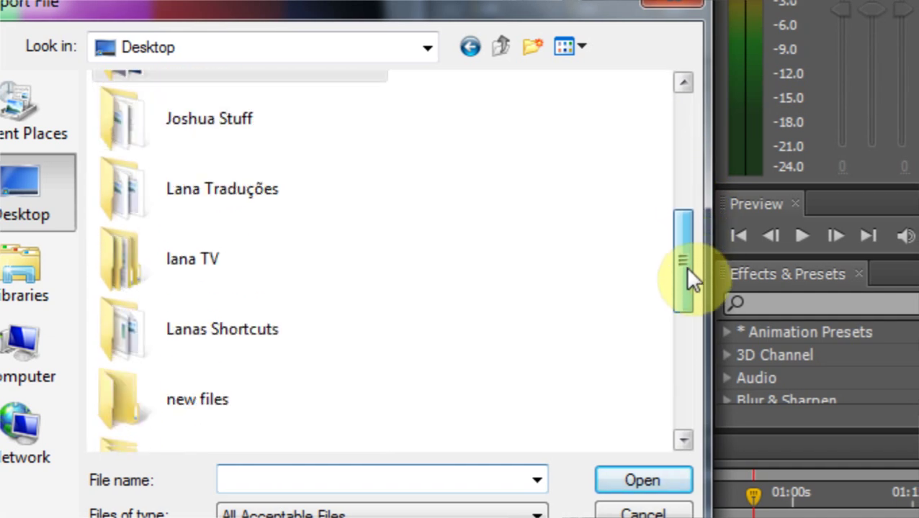
pyautogui.doubleClick(157, 227)
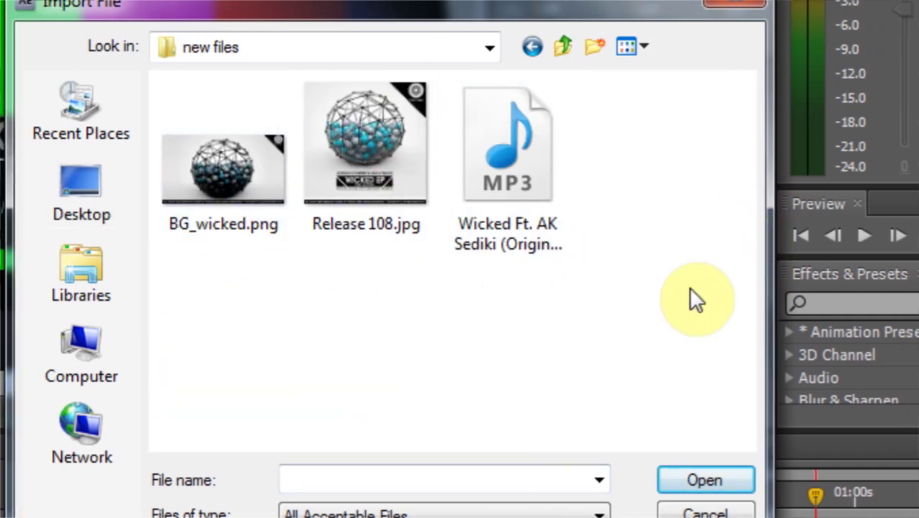
pyautogui.click(392, 131)
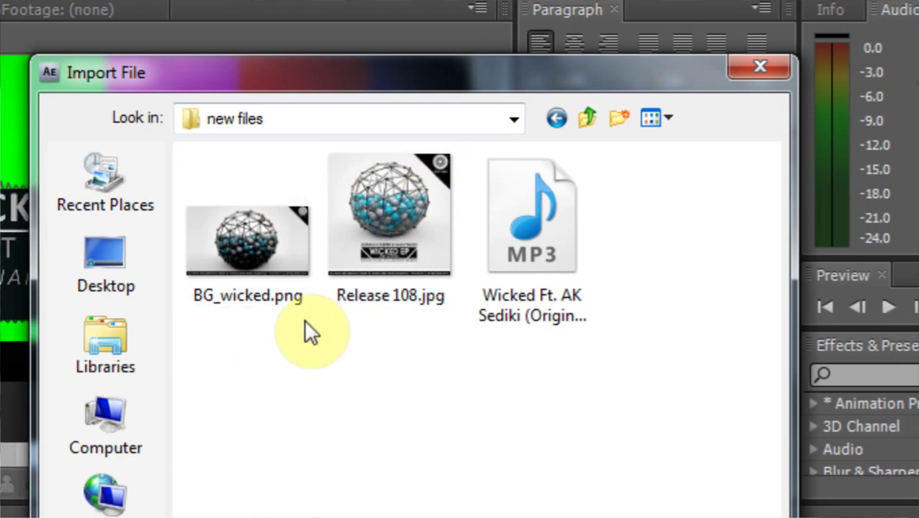
pyautogui.moveTo(632, 398); pyautogui.dragTo(183, 166)
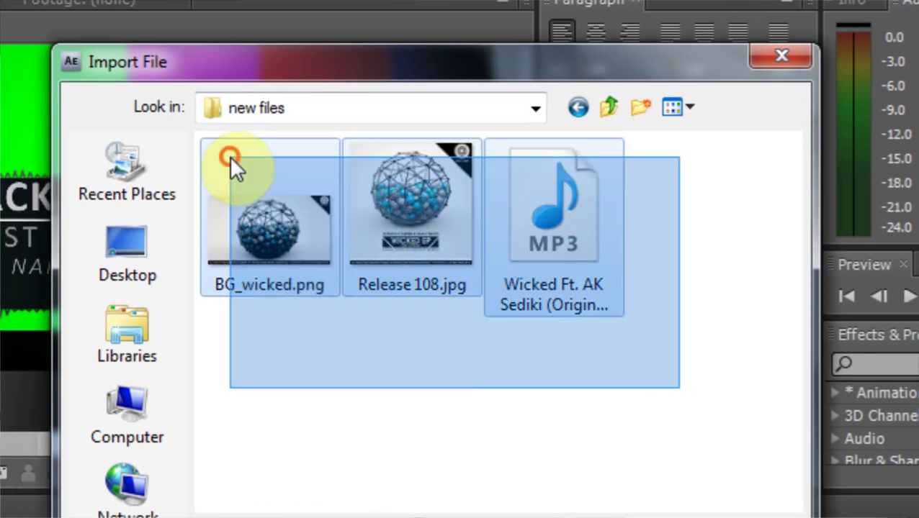
pyautogui.click(688, 389)
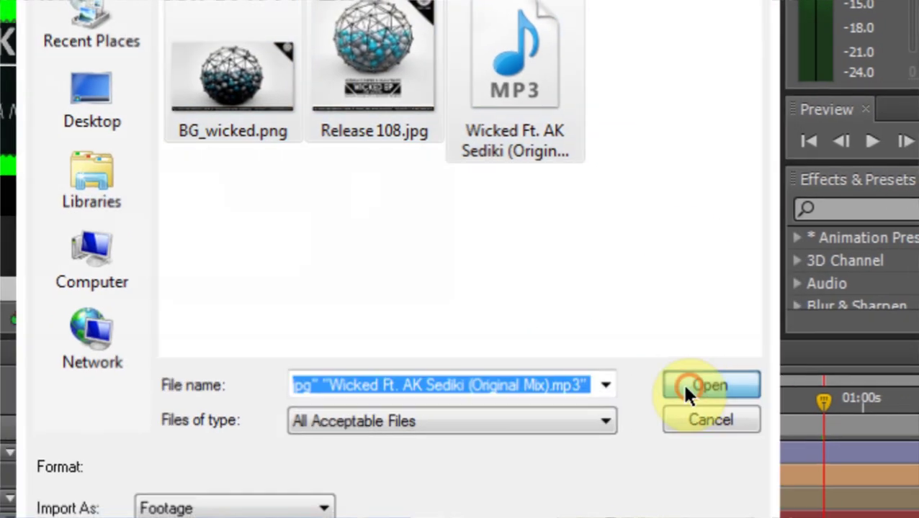
pyautogui.click(222, 229)
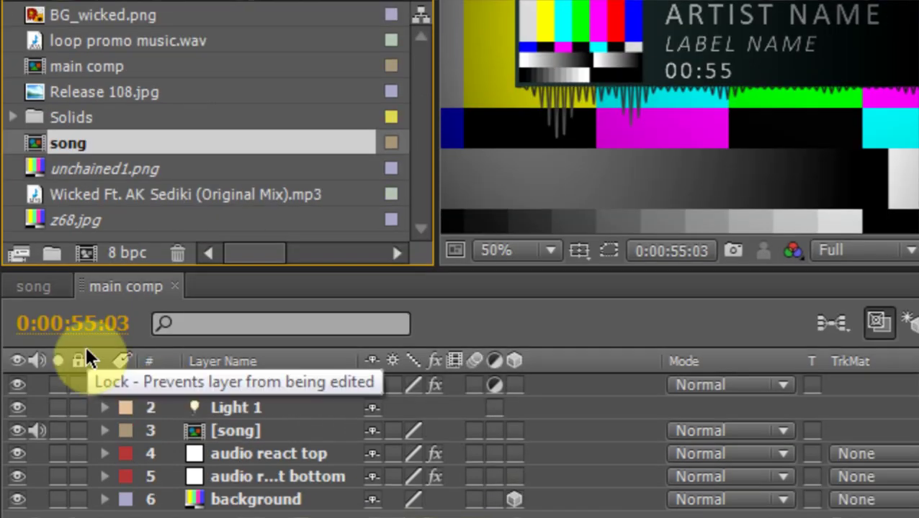
pyautogui.click(31, 287)
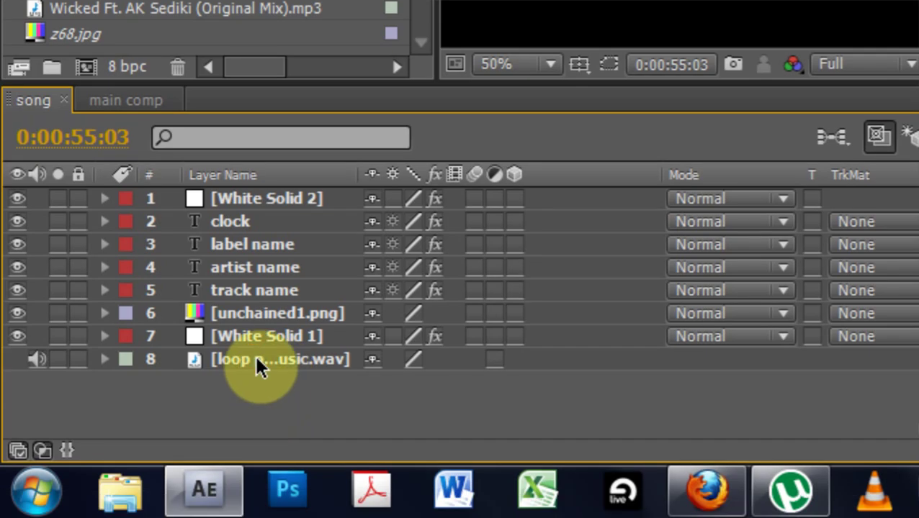
# Delete loop promo music.wav from the project
pyautogui.click(256, 498)
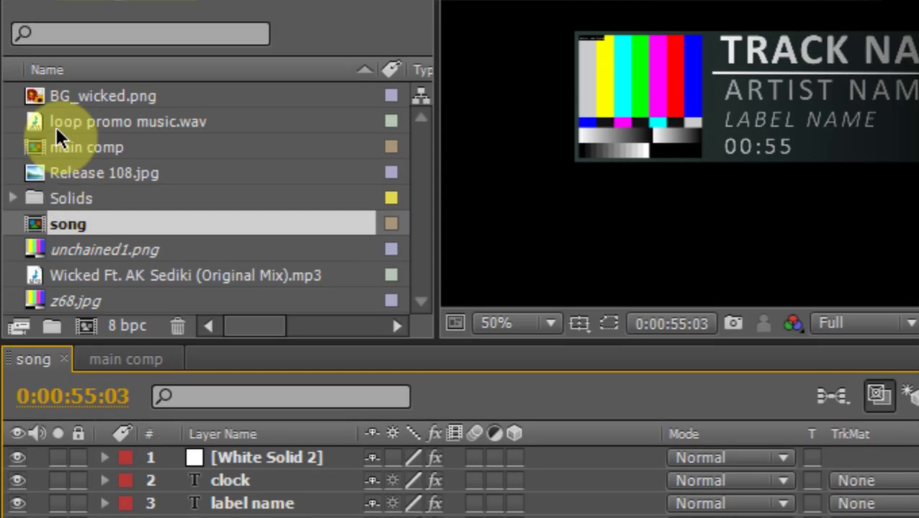
pyautogui.click(57, 124)
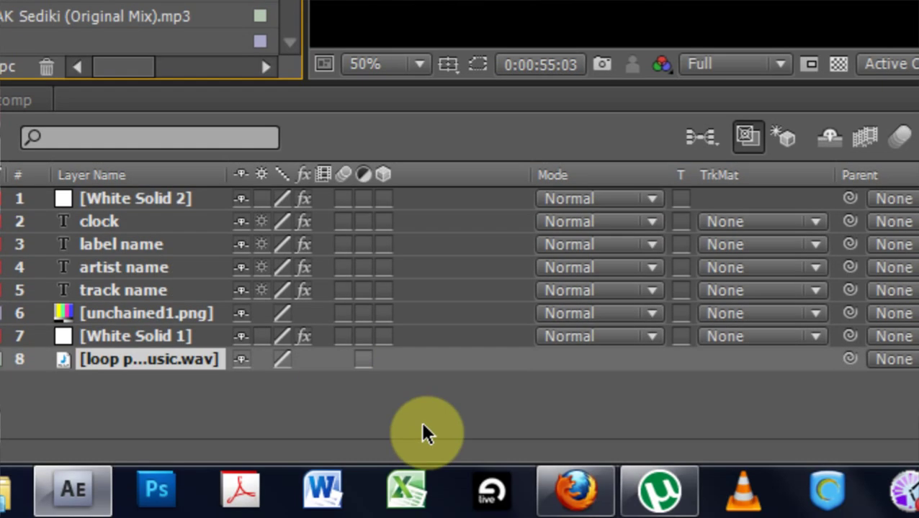
pyautogui.press('Delete')
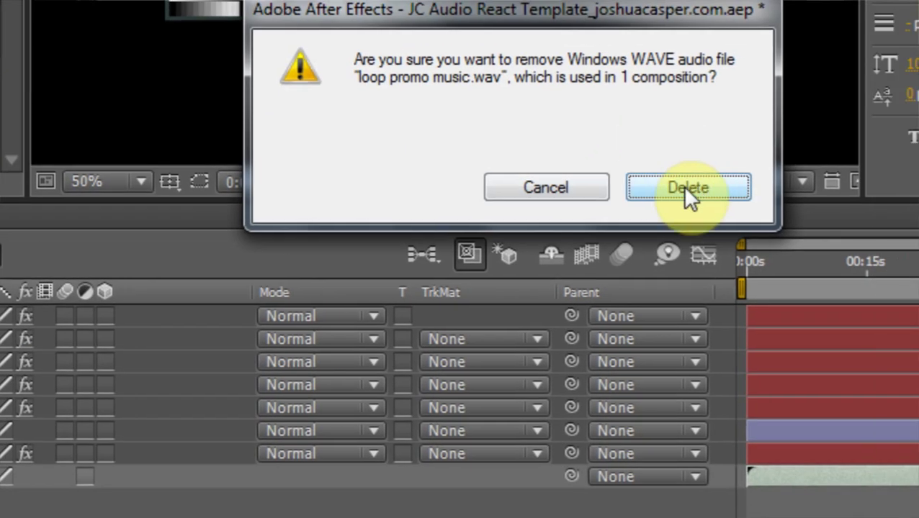
pyautogui.click(673, 189)
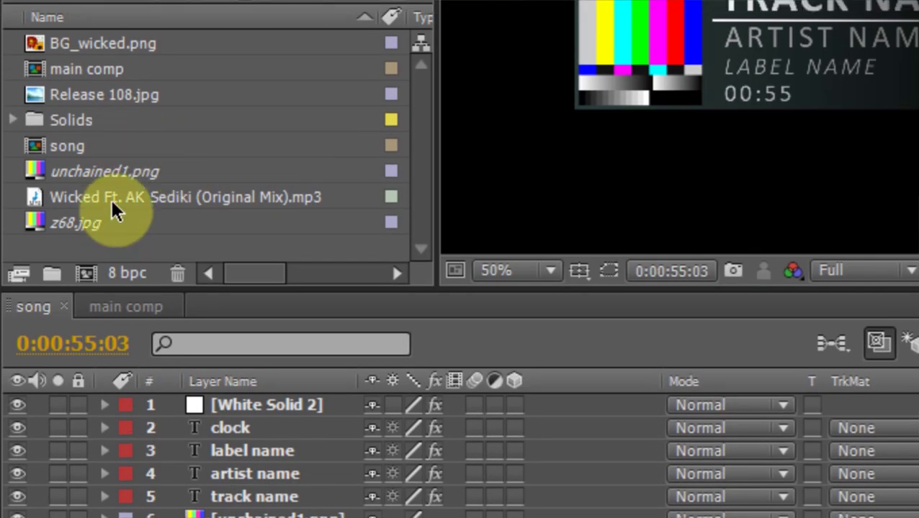
# Add the Wicked MP3 as a layer in the song comp and check its length
pyautogui.click(111, 189)
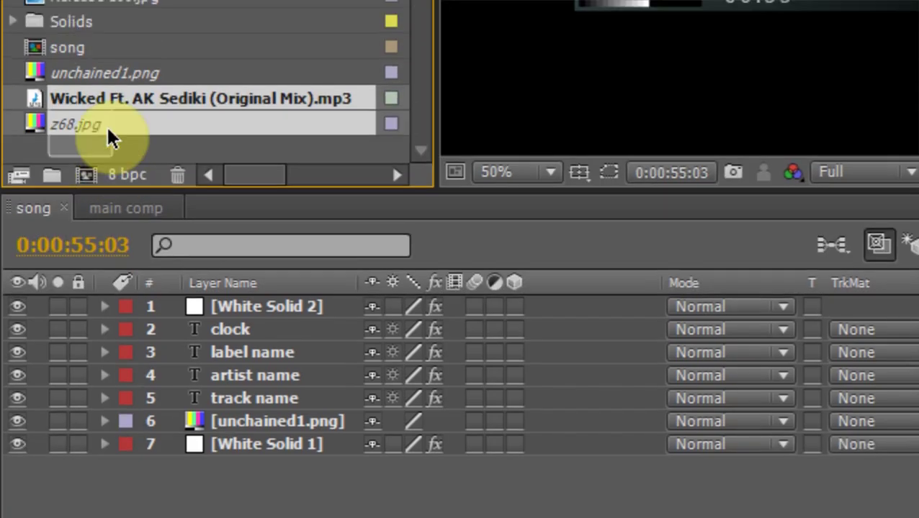
pyautogui.click(103, 196)
pyautogui.moveTo(13, 137); pyautogui.dragTo(289, 503)
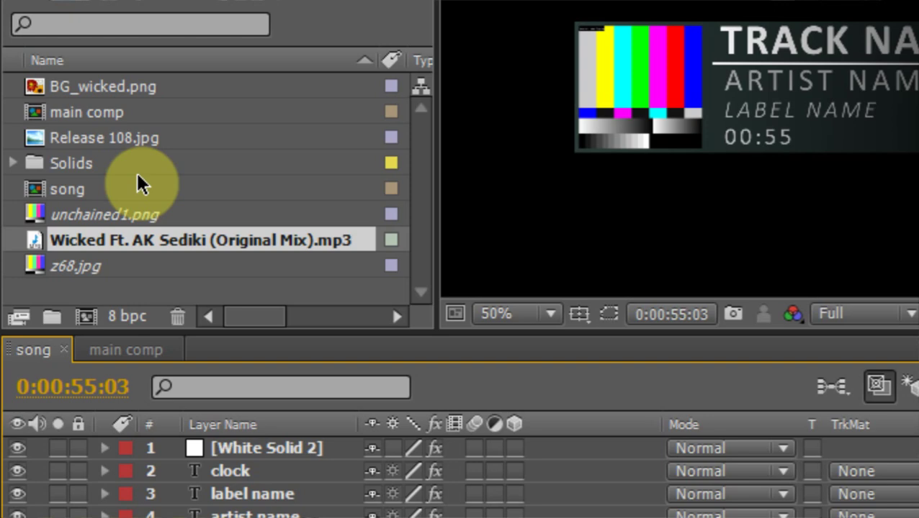
pyautogui.click(136, 187)
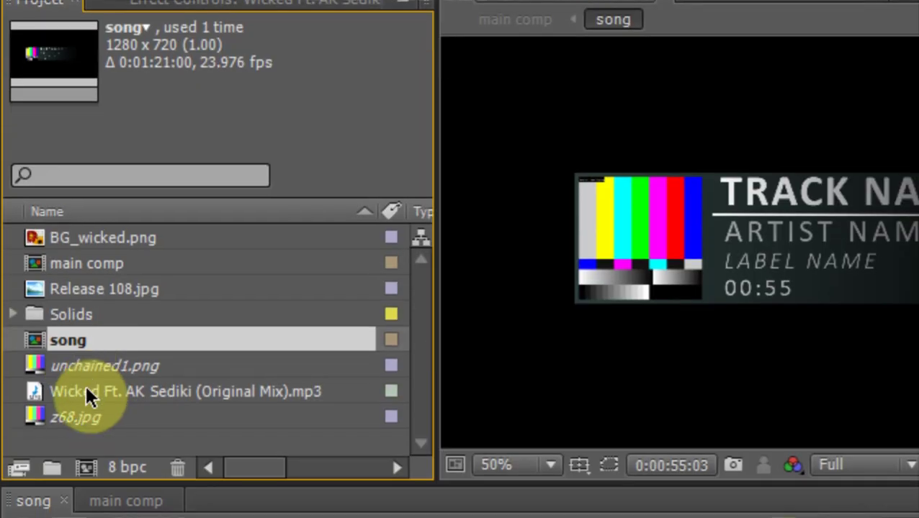
pyautogui.click(86, 509)
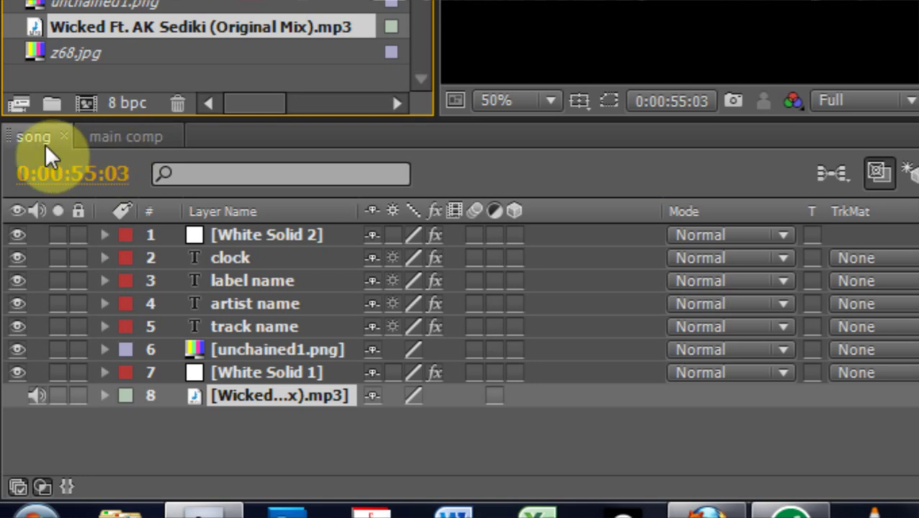
pyautogui.rightClick(42, 137)
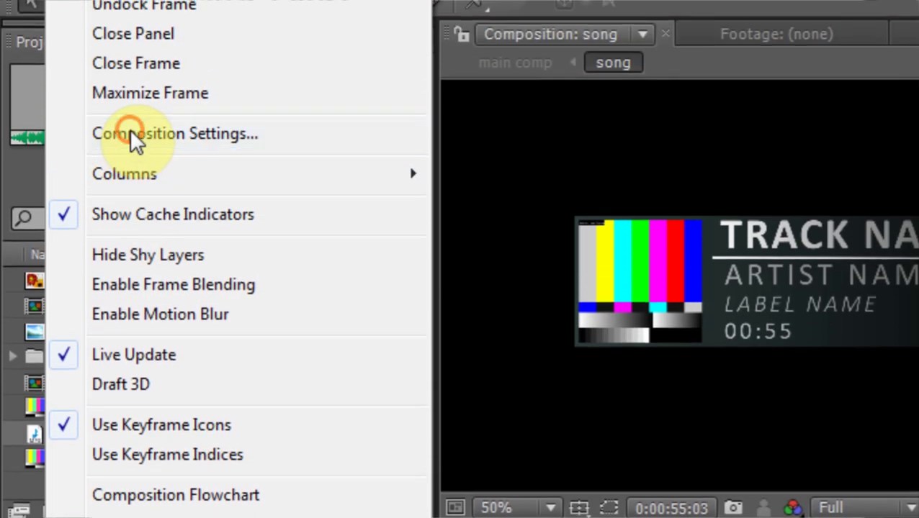
# Set the song comp's duration to 0:04:43:22 in Composition Settings
pyautogui.click(131, 104)
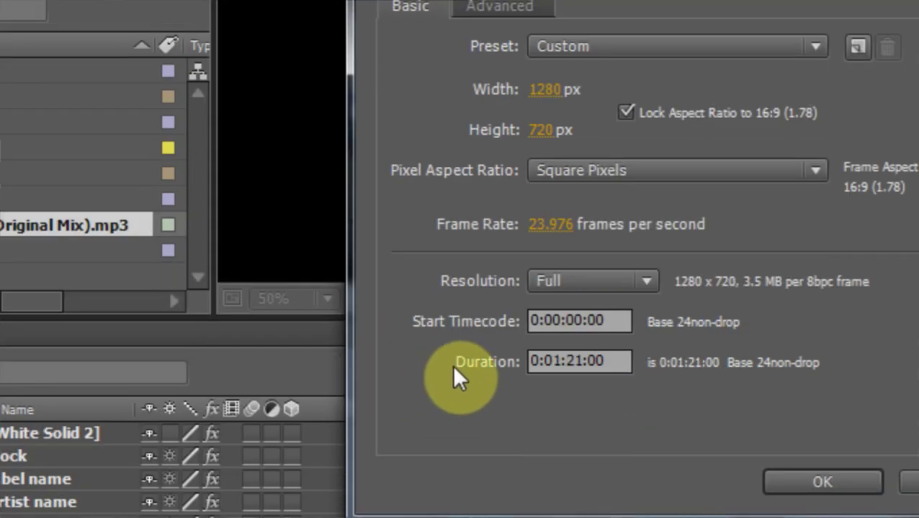
pyautogui.click(557, 362)
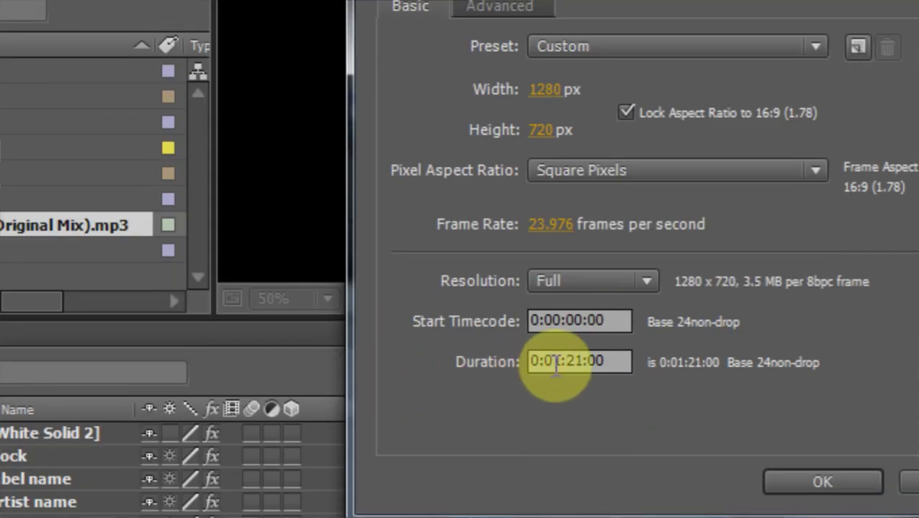
pyautogui.moveTo(557, 363); pyautogui.dragTo(550, 363)
pyautogui.write('4')
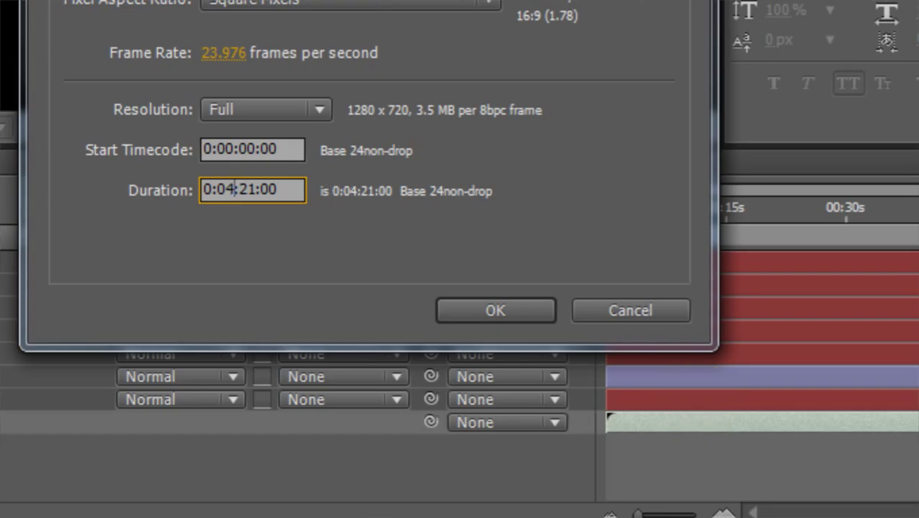
pyautogui.moveTo(256, 190); pyautogui.dragTo(248, 190)
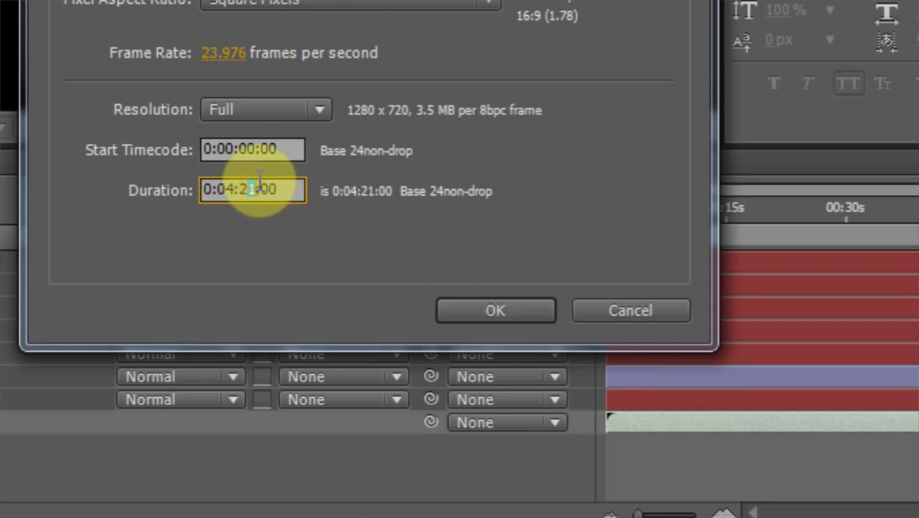
pyautogui.write('2')
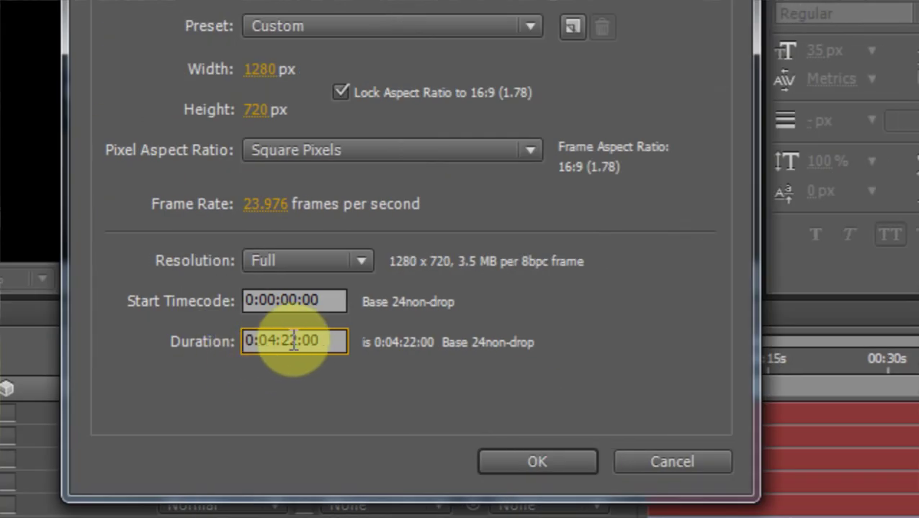
pyautogui.moveTo(284, 337); pyautogui.dragTo(299, 337)
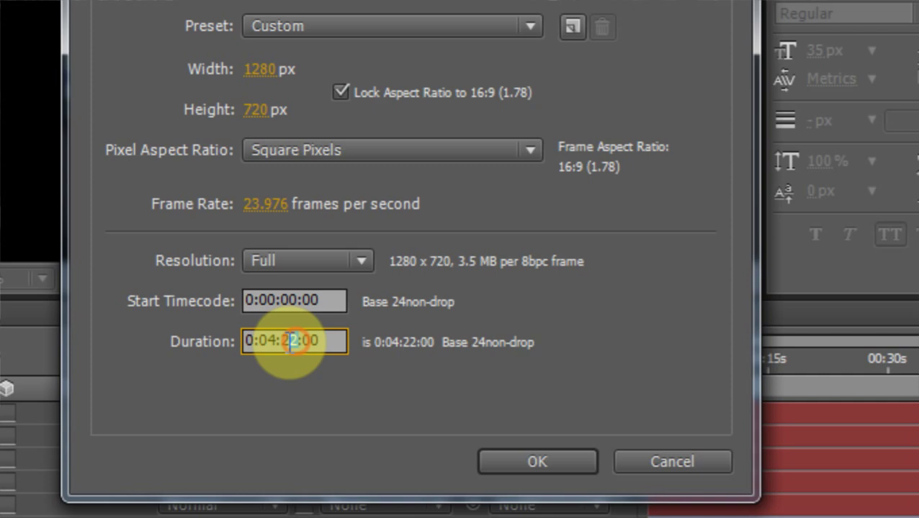
pyautogui.write('43')
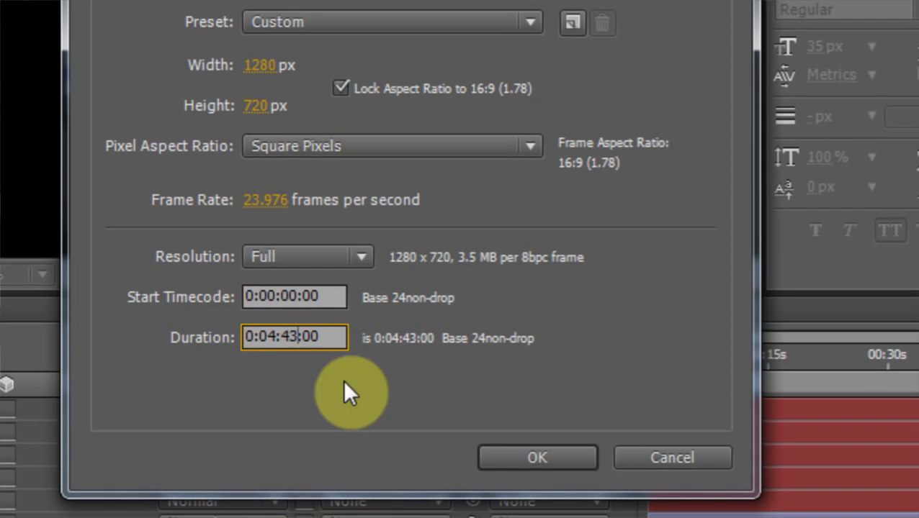
pyautogui.moveTo(302, 336); pyautogui.dragTo(374, 353)
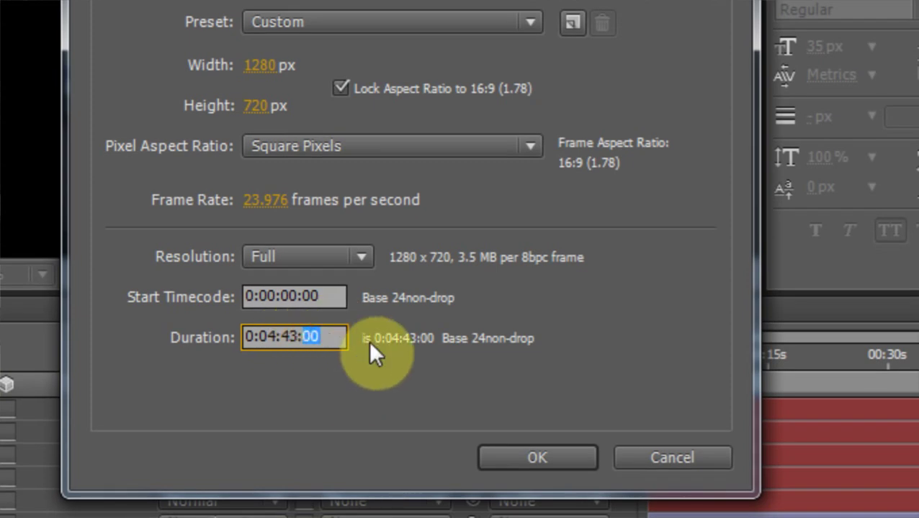
pyautogui.write('22')
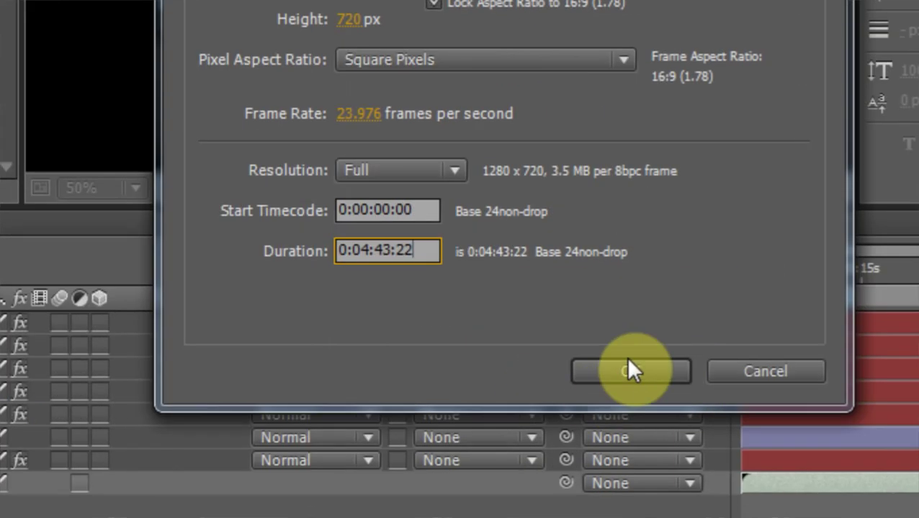
pyautogui.click(775, 445)
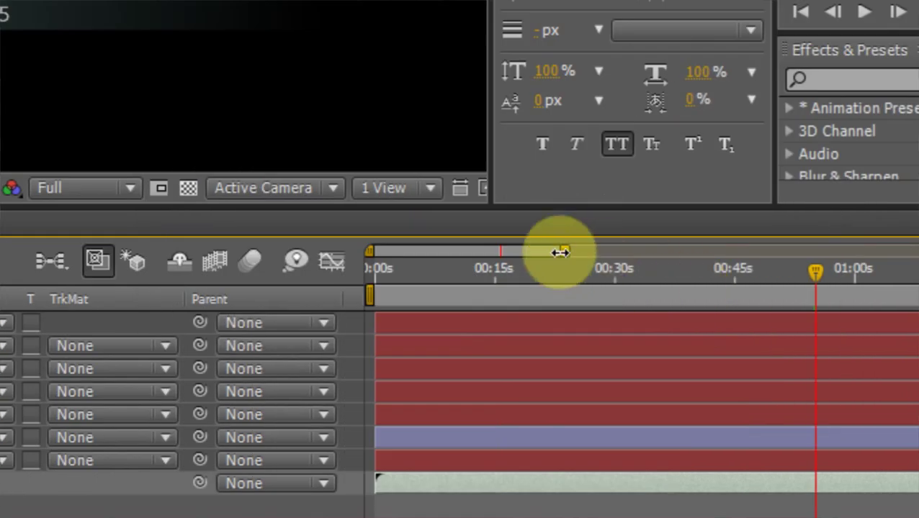
# Extend all song comp layers to the end of the 4:43 timeline
pyautogui.moveTo(559, 251); pyautogui.dragTo(914, 251)
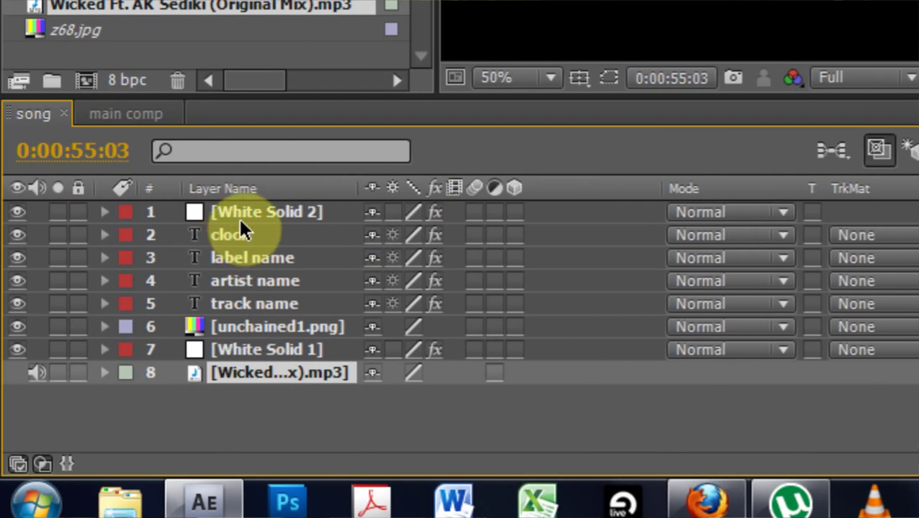
pyautogui.click(241, 221)
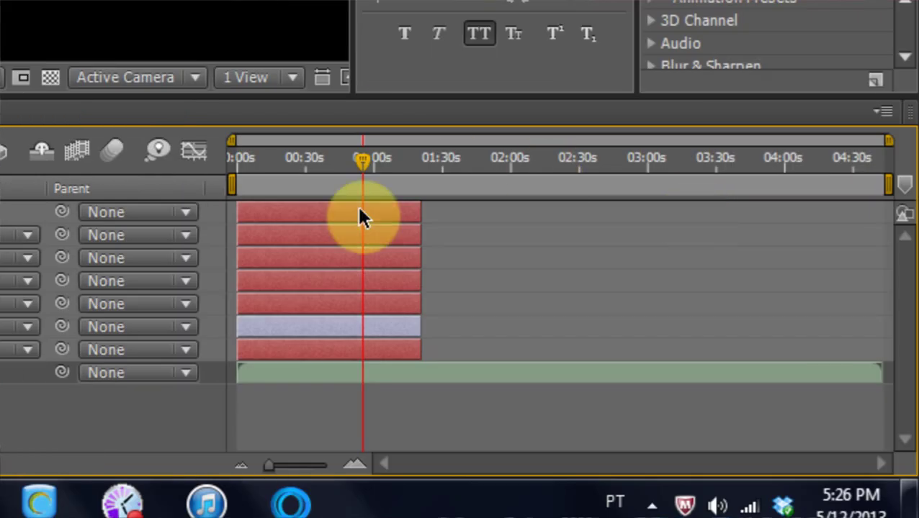
pyautogui.moveTo(422, 213); pyautogui.dragTo(910, 231)
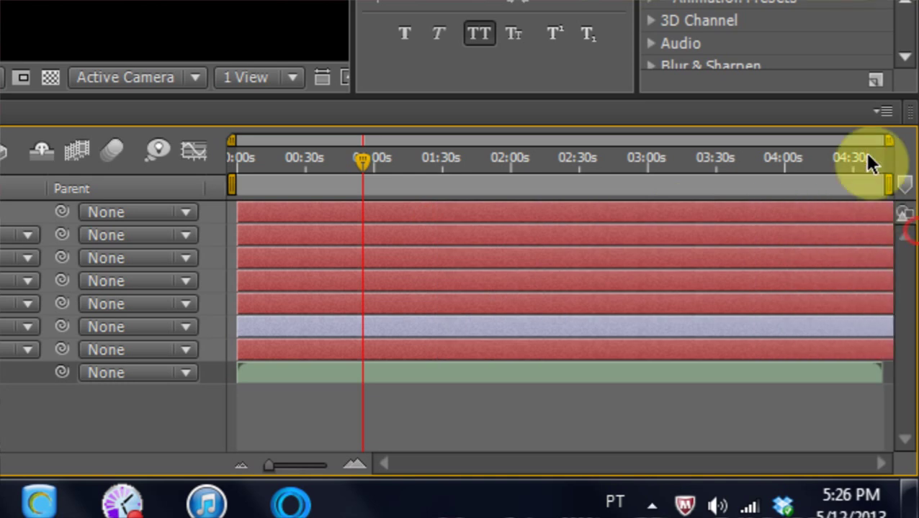
# Scrub to about 01:50, 01:08 and 02:30 to check the clock text counts along
pyautogui.moveTo(371, 159); pyautogui.dragTo(494, 171)
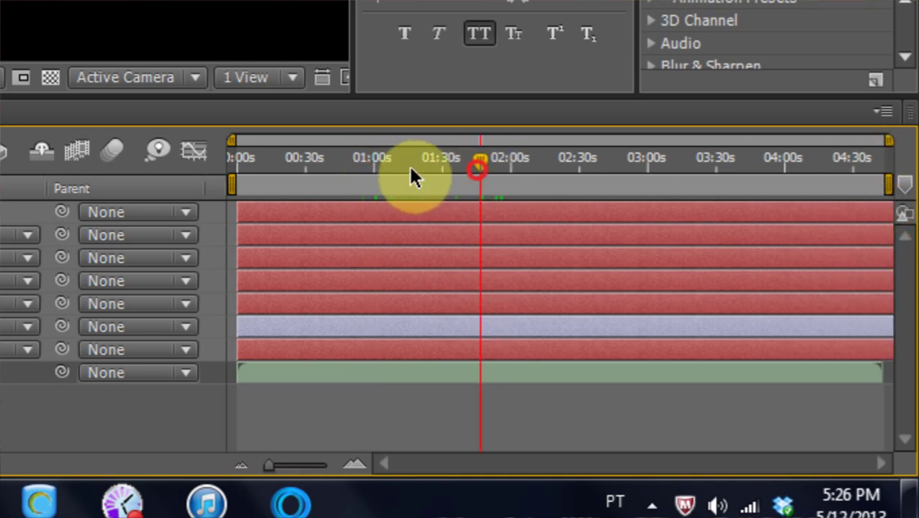
pyautogui.click(232, 133)
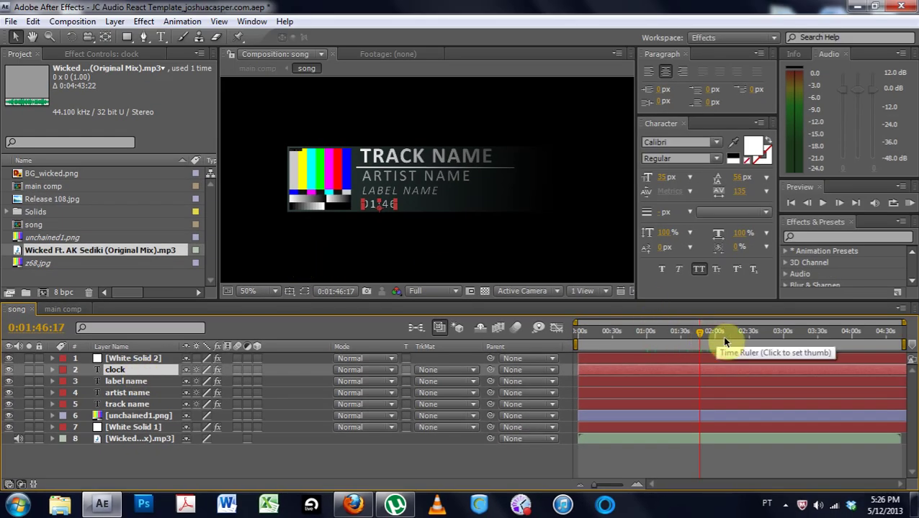
pyautogui.moveTo(654, 333)
pyautogui.mouseDown()
pyautogui.moveTo(608, 337)
pyautogui.moveTo(655, 336)
pyautogui.mouseUp()
pyautogui.click(443, 245)
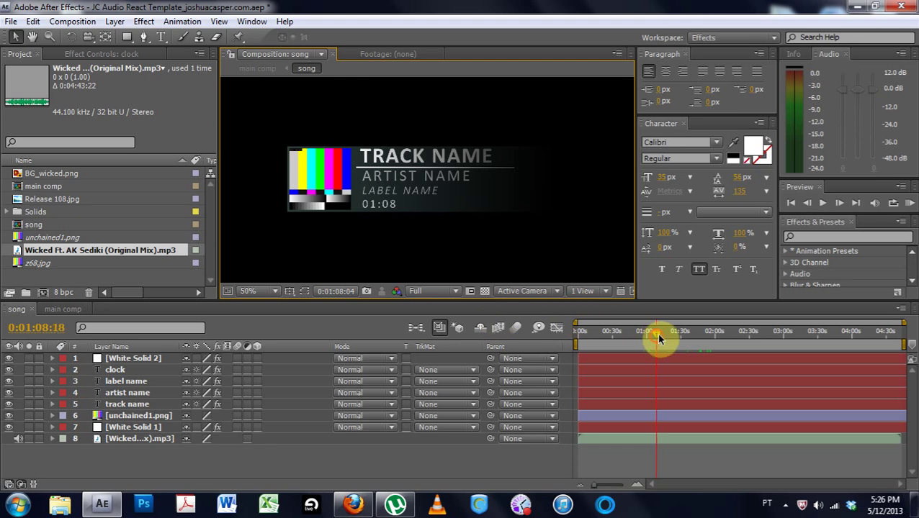
pyautogui.moveTo(656, 336); pyautogui.dragTo(583, 334)
# Left-align the TRACK NAME text and move it back beside the colour bars
pyautogui.click(115, 371)
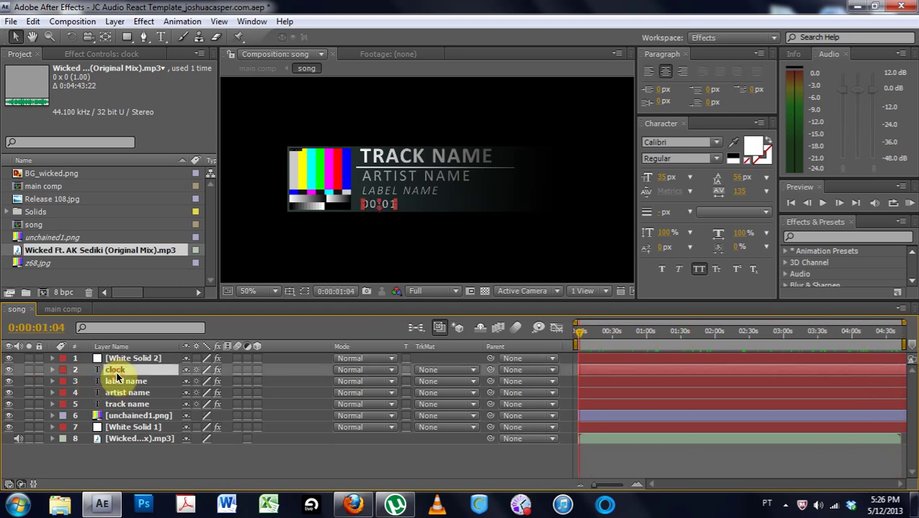
pyautogui.click(119, 382)
pyautogui.click(127, 406)
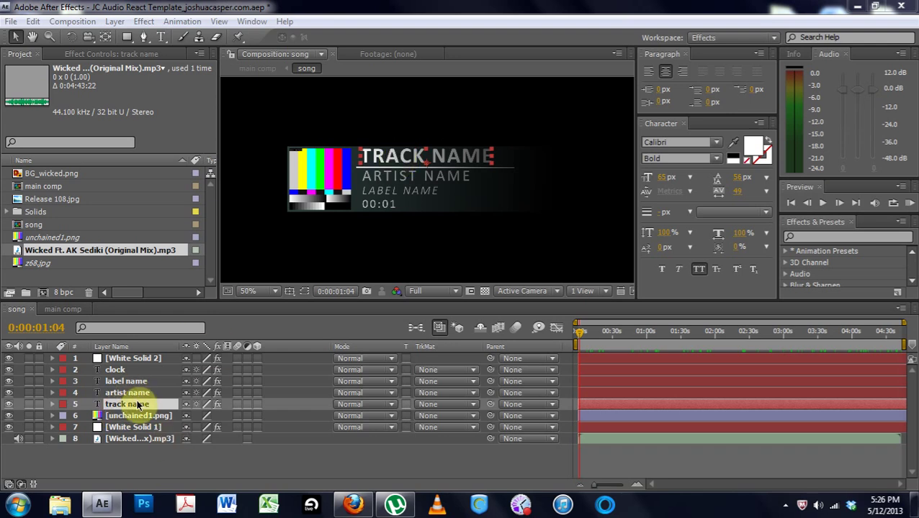
pyautogui.click(128, 381)
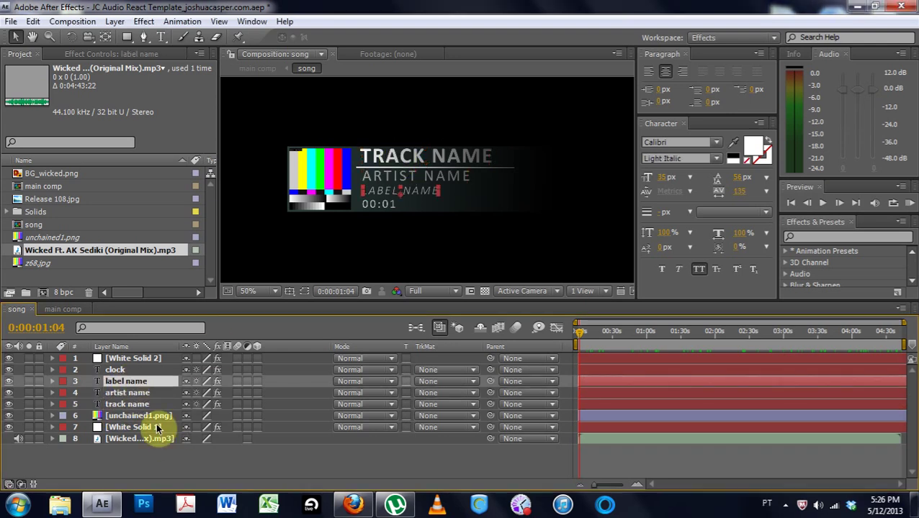
pyautogui.click(153, 405)
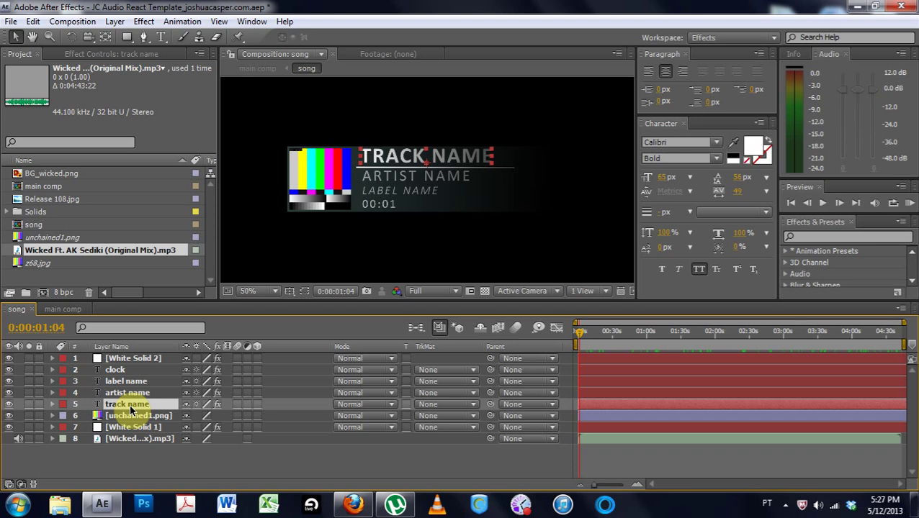
pyautogui.click(648, 74)
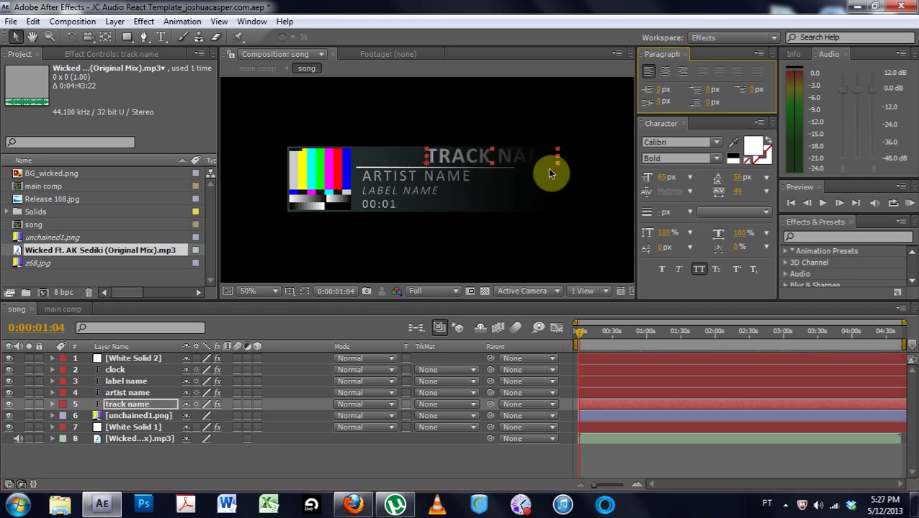
pyautogui.moveTo(466, 152); pyautogui.dragTo(403, 156)
pyautogui.click(394, 126)
# Left-align the ARTIST NAME and LABEL NAME texts
pyautogui.click(395, 185)
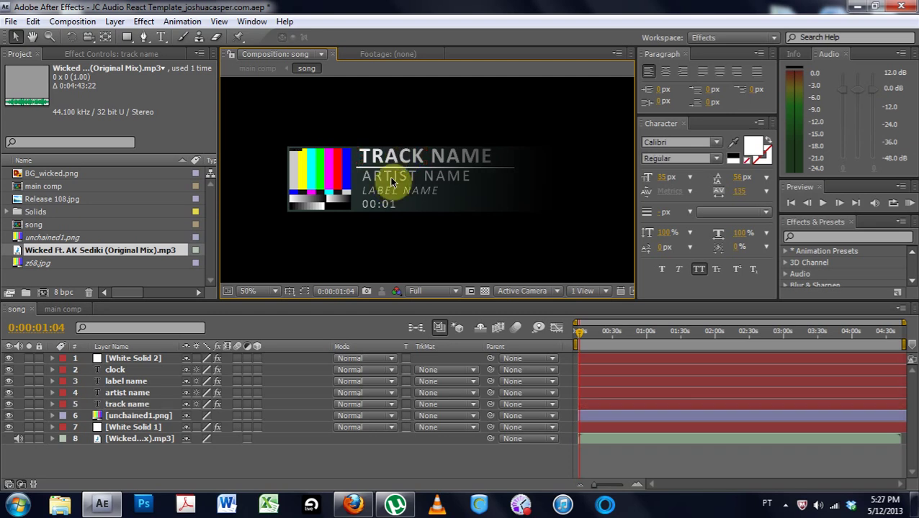
pyautogui.click(652, 77)
pyautogui.click(302, 232)
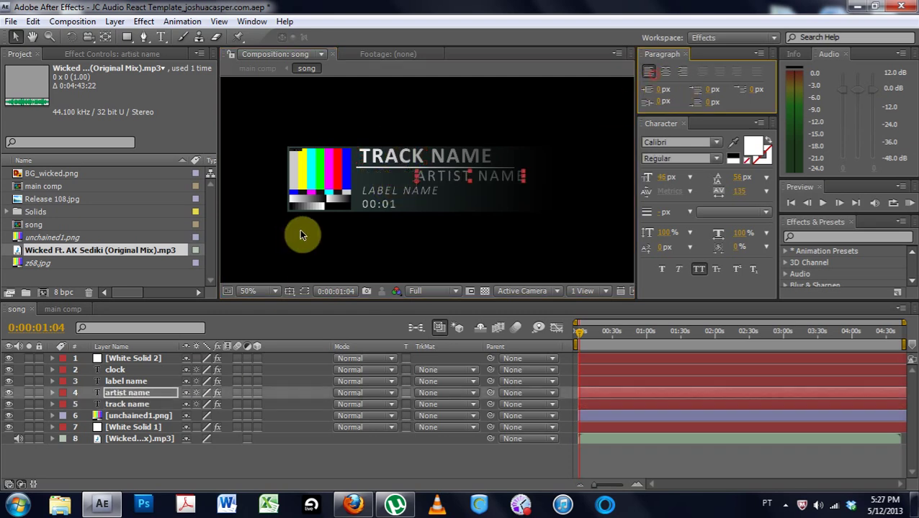
pyautogui.click(430, 176)
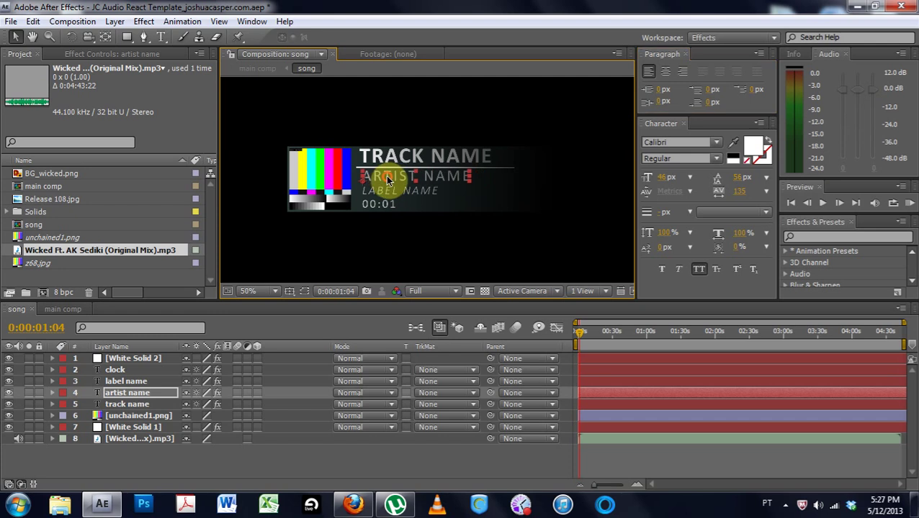
pyautogui.click(385, 193)
pyautogui.click(647, 75)
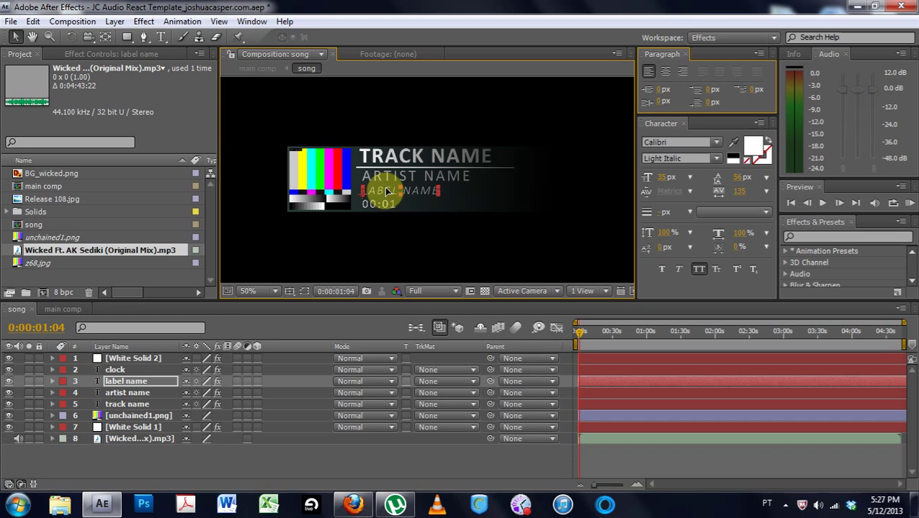
pyautogui.click(409, 117)
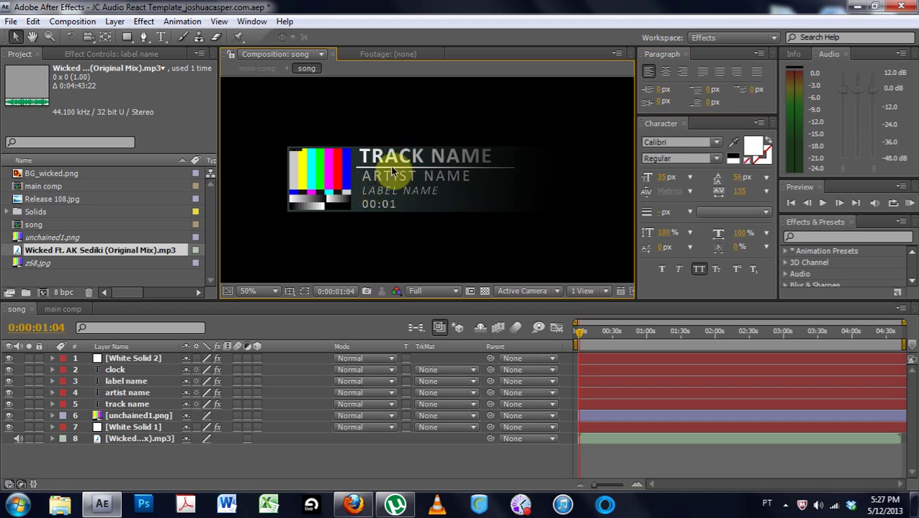
pyautogui.click(124, 381)
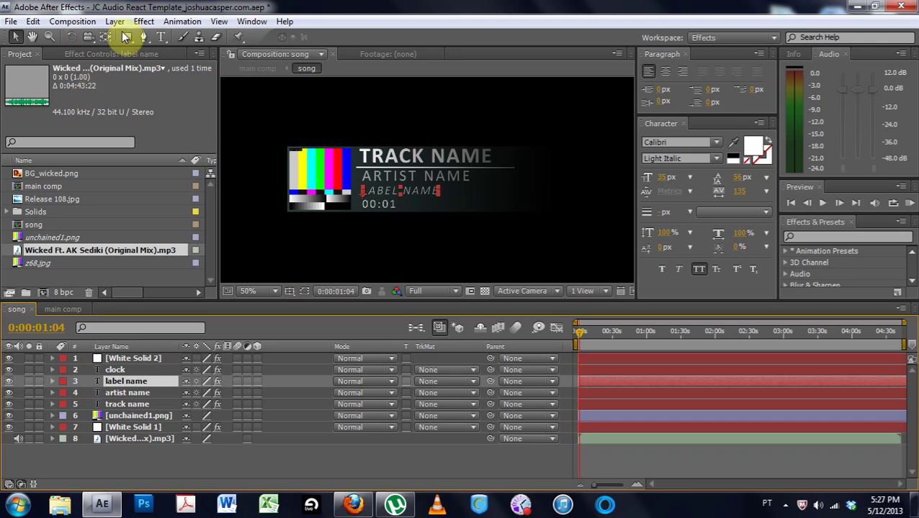
pyautogui.click(162, 36)
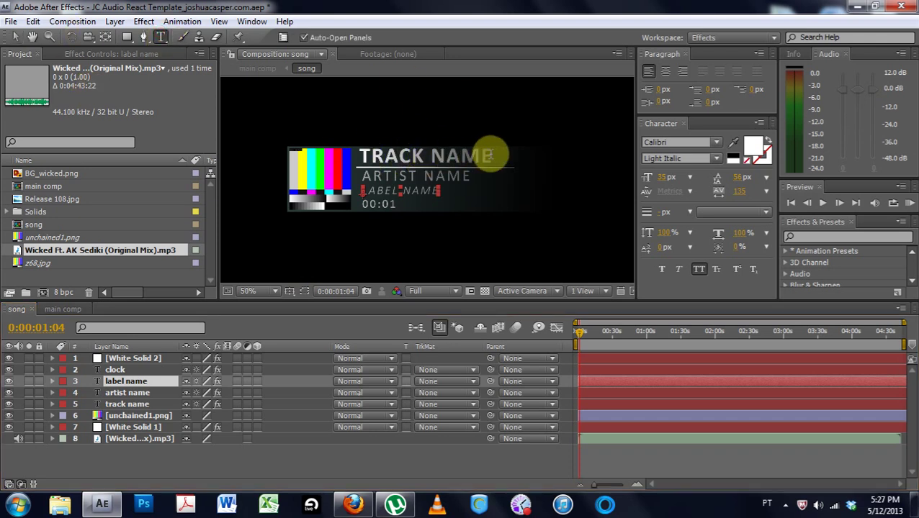
# Retitle the track name to WICKED FT. AK SEDIKI and scale it to 71%
pyautogui.doubleClick(114, 404)
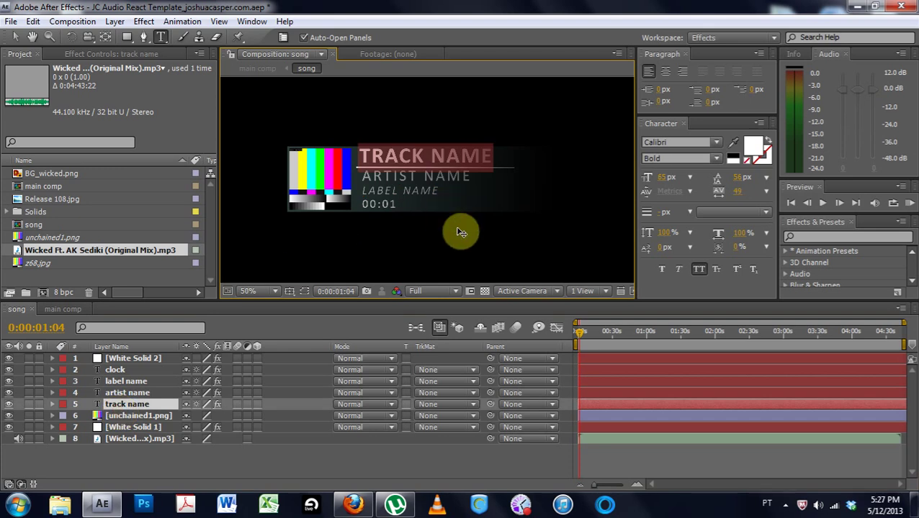
pyautogui.write('WI')
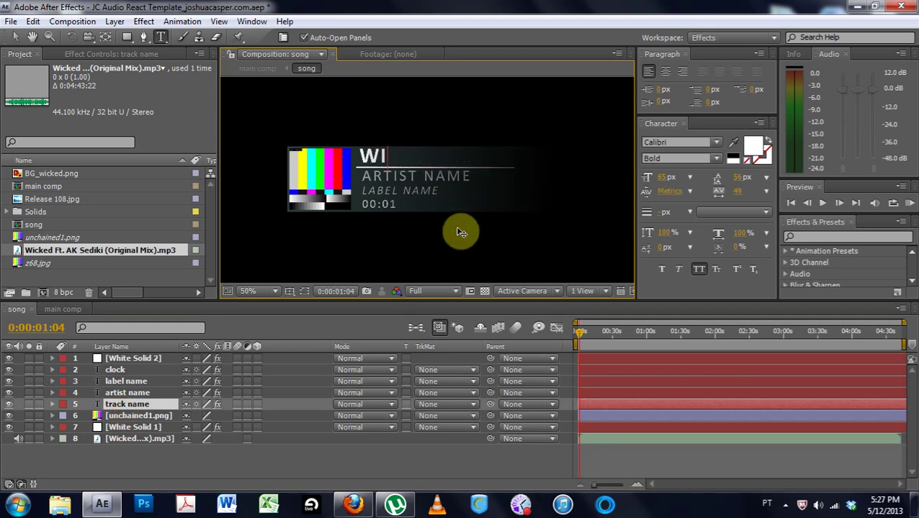
pyautogui.write('CKE')
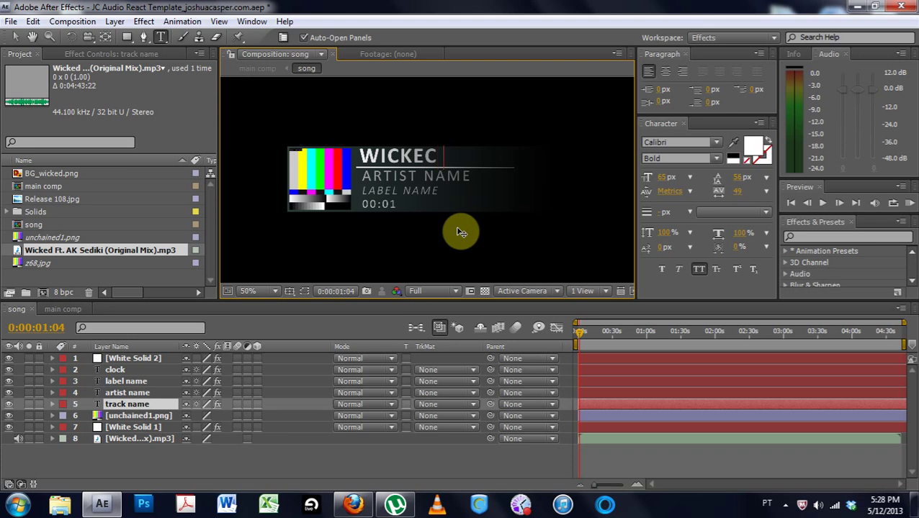
pyautogui.write('D FT. AK SE')
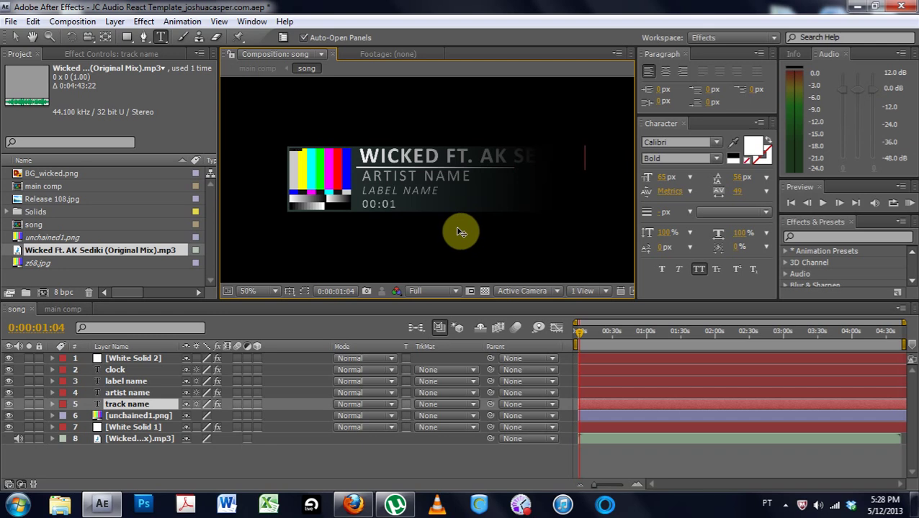
pyautogui.click(131, 381)
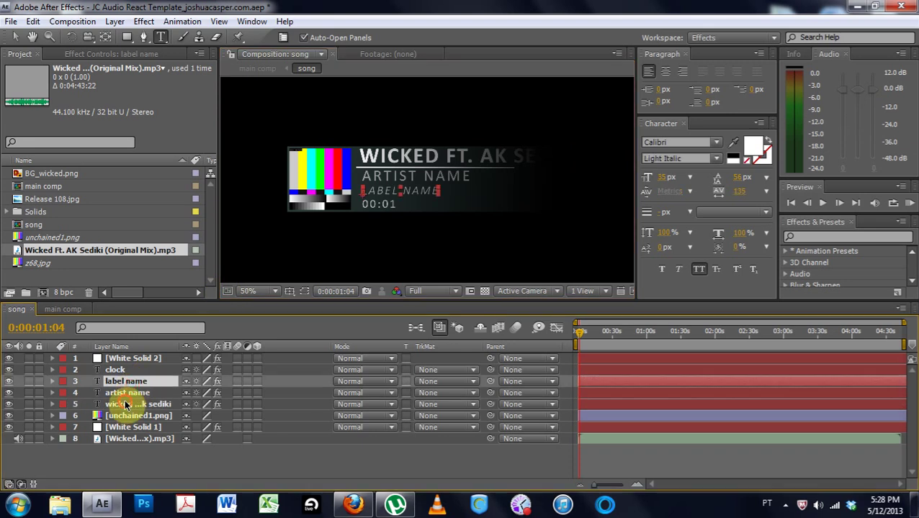
pyautogui.click(143, 405)
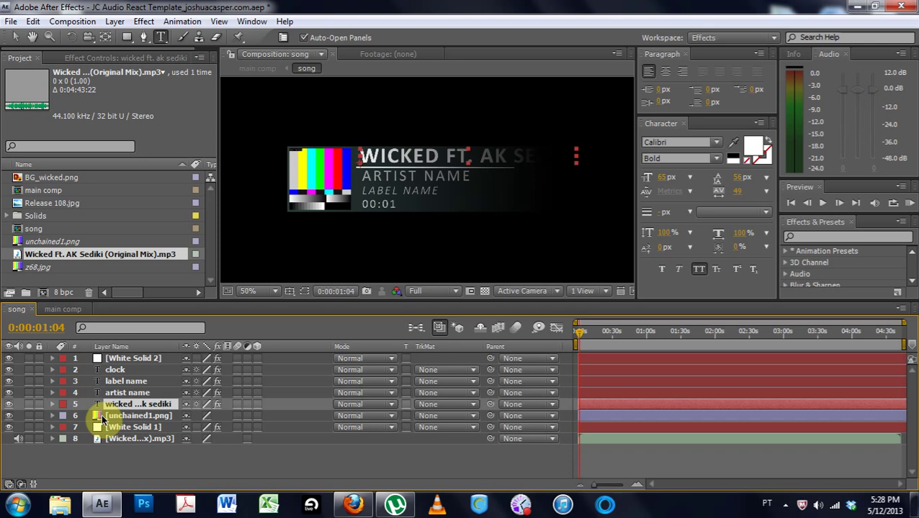
pyautogui.press('s')
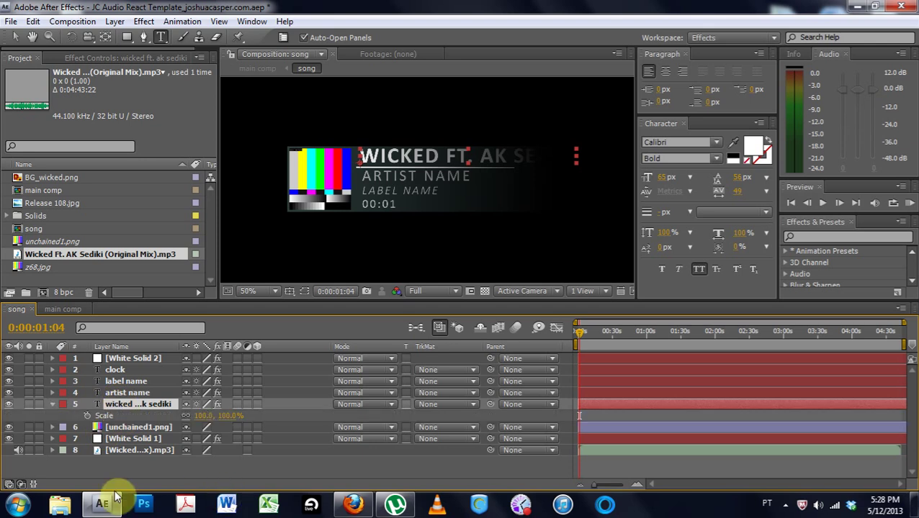
pyautogui.moveTo(205, 421); pyautogui.dragTo(182, 416)
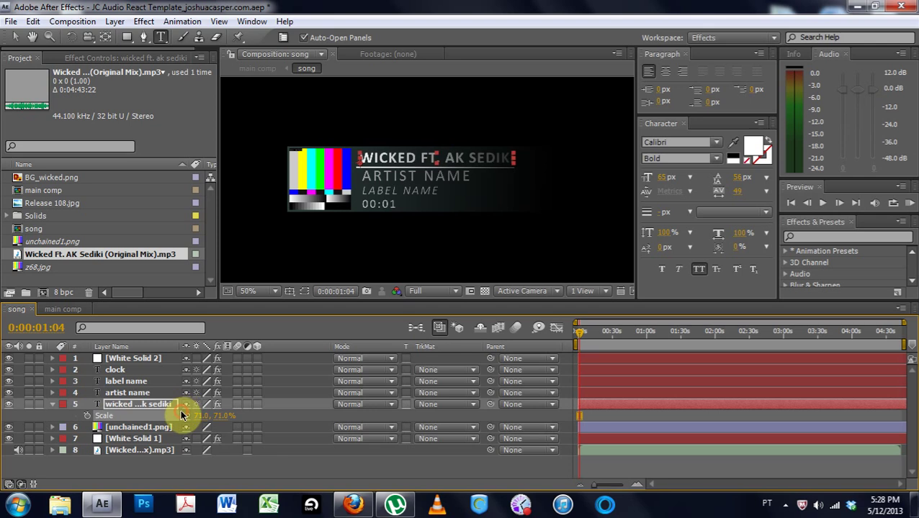
pyautogui.click(319, 245)
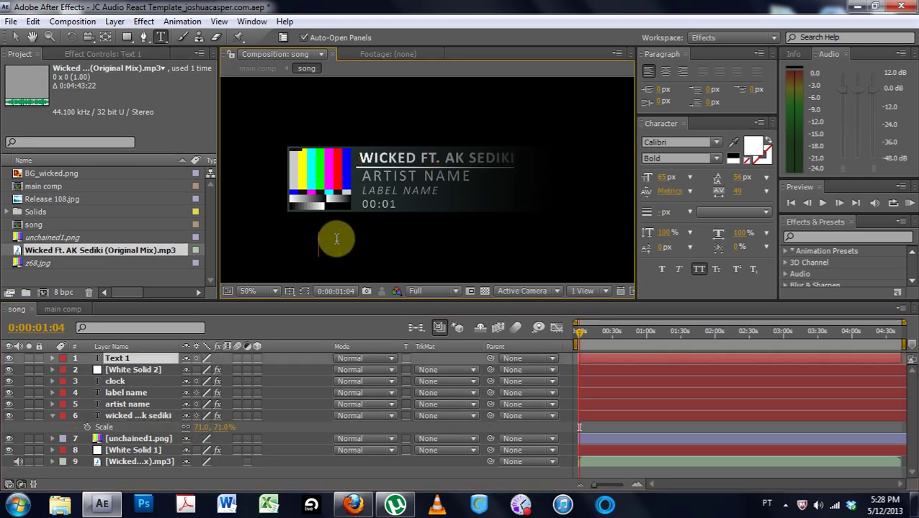
# Delete the accidental empty text layer
pyautogui.click(11, 21)
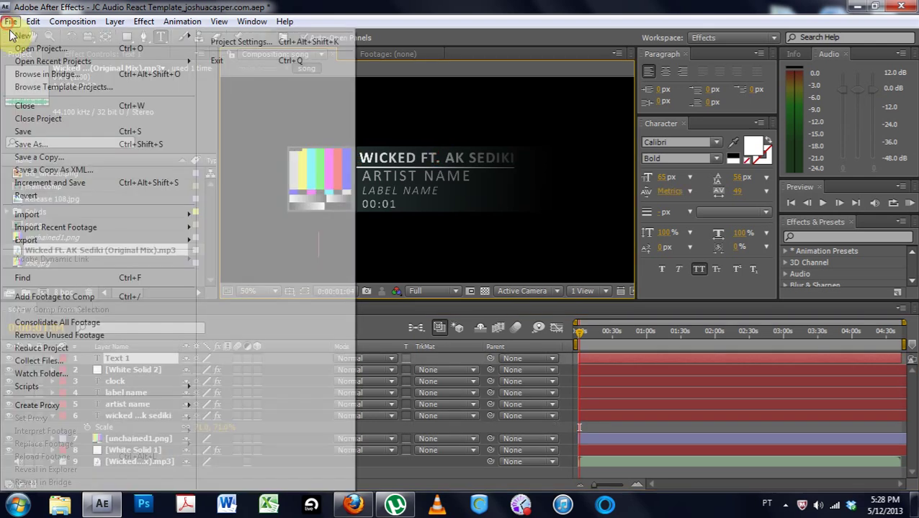
pyautogui.moveTo(33, 21)
pyautogui.click(16, 38)
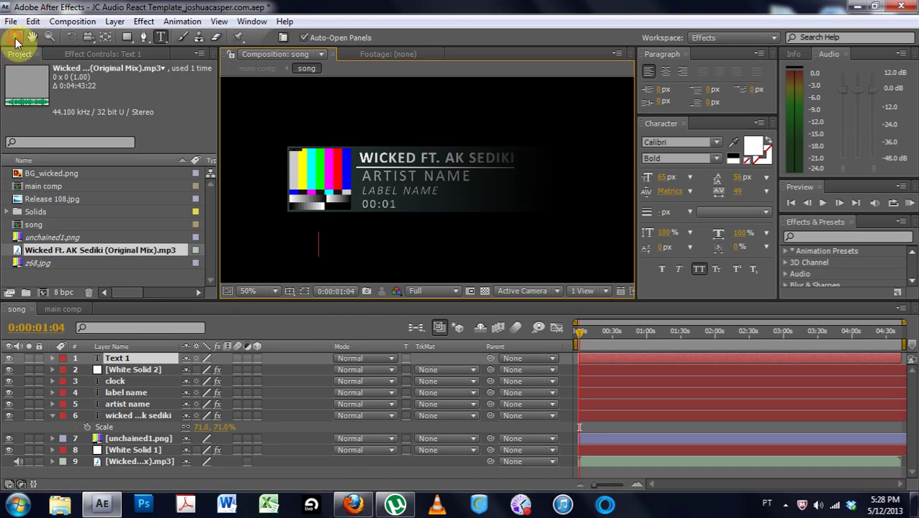
pyautogui.click(115, 358)
pyautogui.press('Delete')
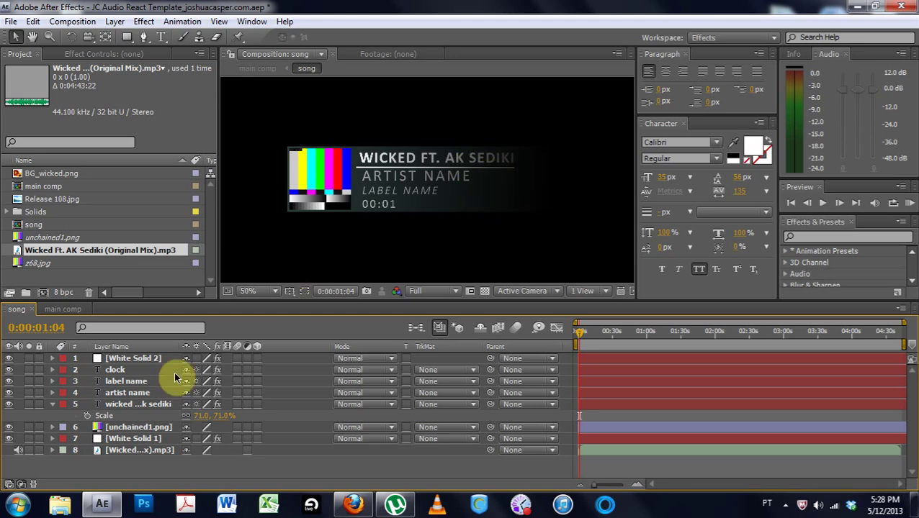
pyautogui.doubleClick(126, 393)
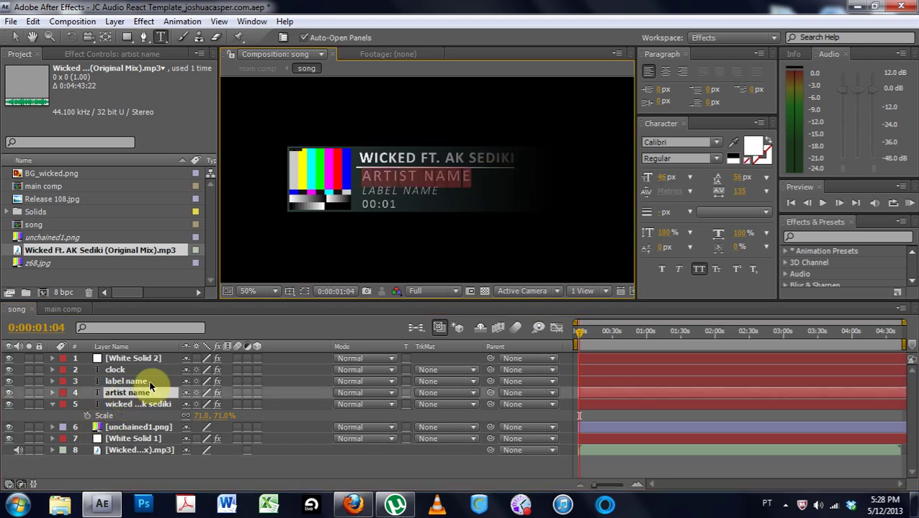
# Replace the artist line with the two artists' names and scale it to 63%
pyautogui.write('JOSHUA CASPER, A')
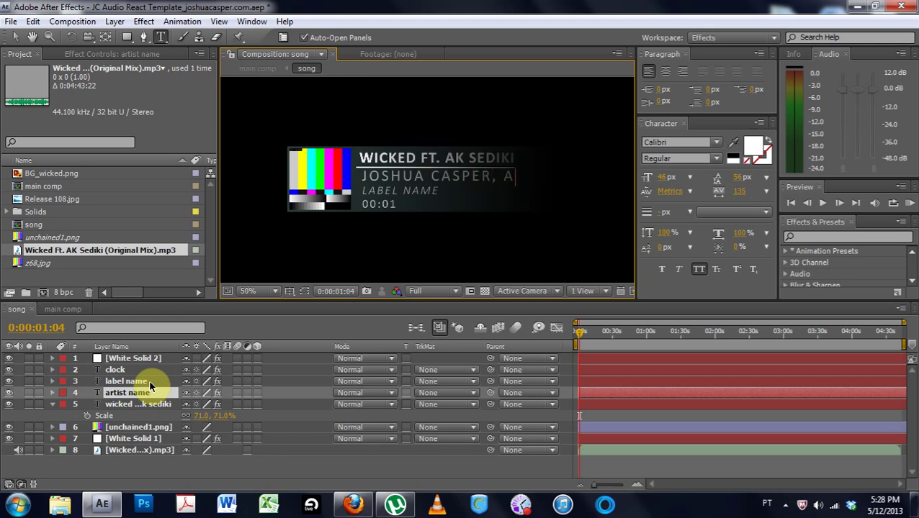
pyautogui.write('LAN WALL')
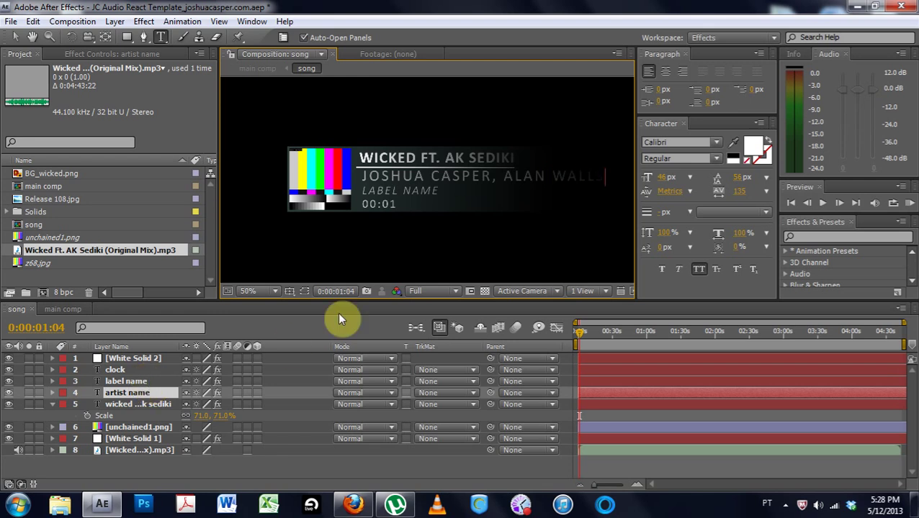
pyautogui.write('S')
pyautogui.doubleClick(128, 382)
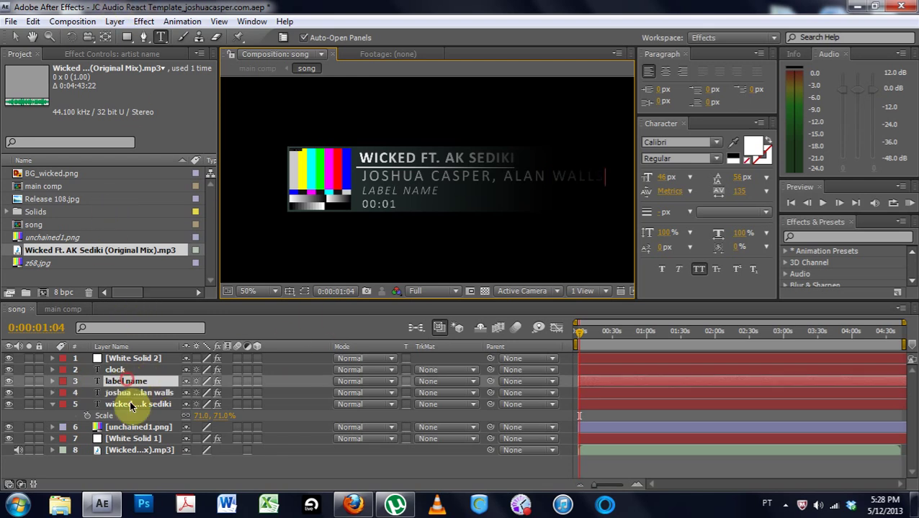
pyautogui.doubleClick(141, 394)
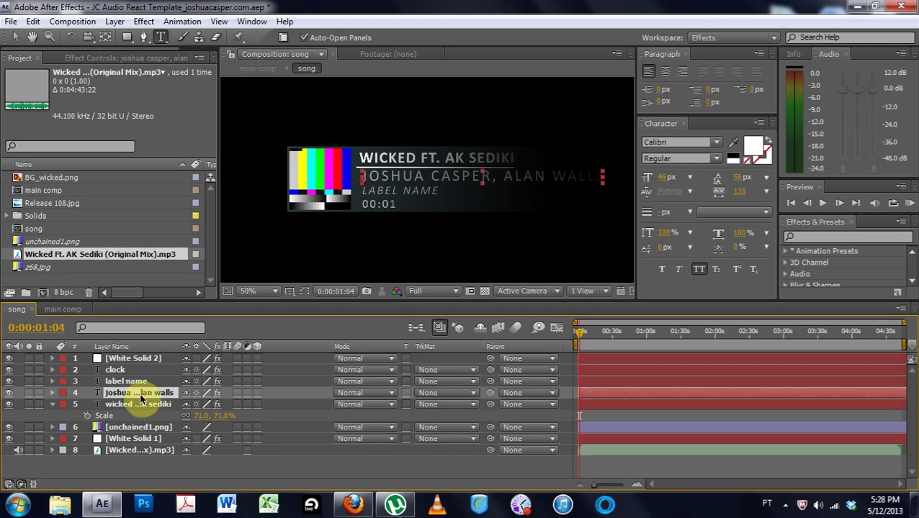
pyautogui.press('s')
pyautogui.moveTo(232, 404); pyautogui.dragTo(165, 394)
pyautogui.click(474, 246)
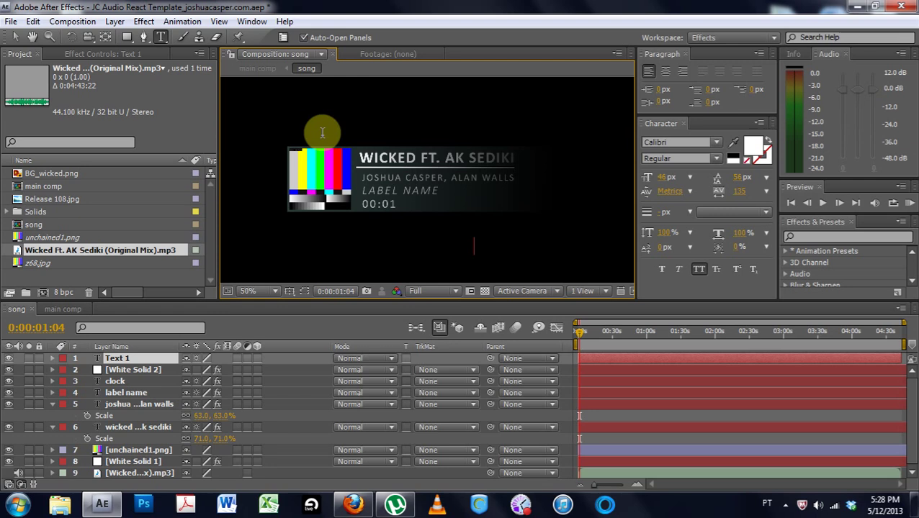
# Delete the stray empty text layer
pyautogui.click(10, 21)
pyautogui.click(401, 259)
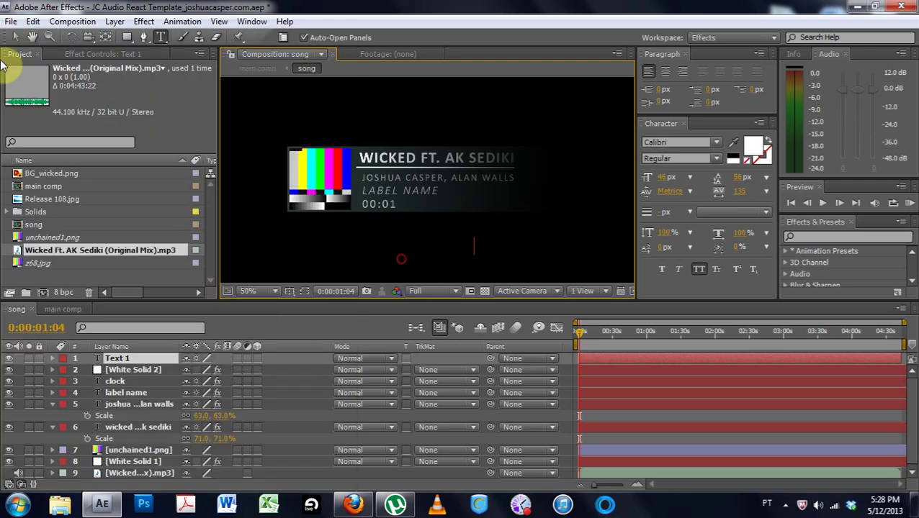
pyautogui.click(15, 37)
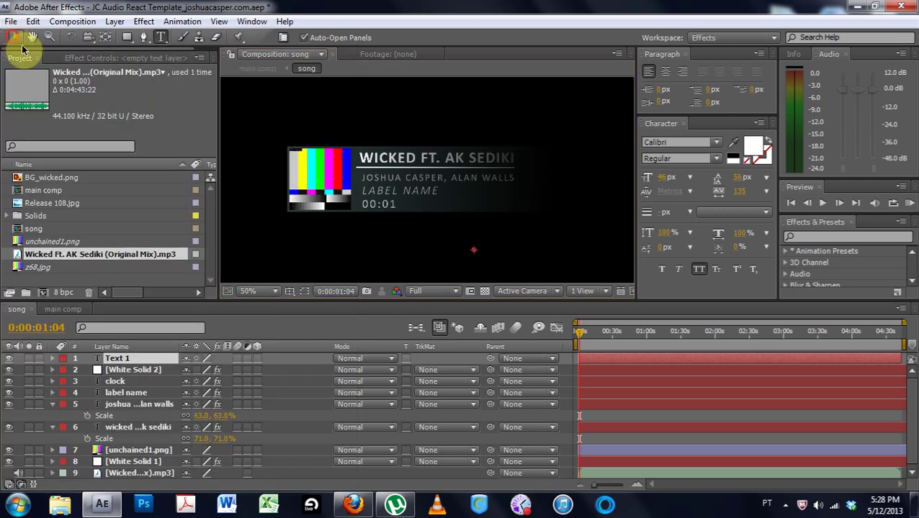
pyautogui.click(132, 362)
pyautogui.press('Delete')
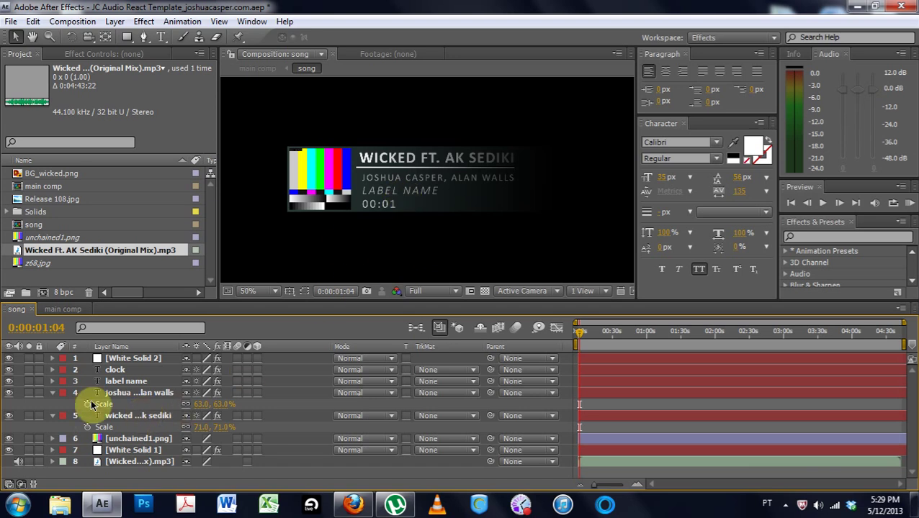
# Change the label name text to THE POOTY RECORDS
pyautogui.doubleClick(129, 381)
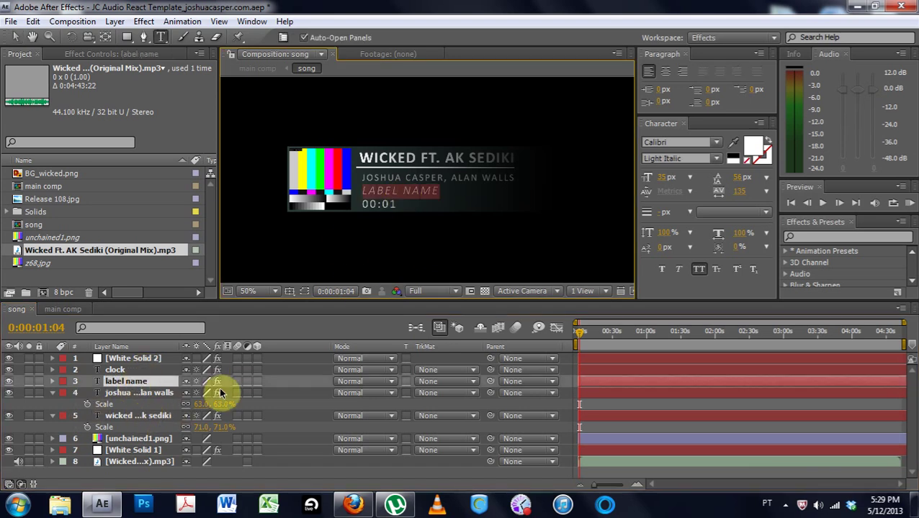
pyautogui.write('THE P')
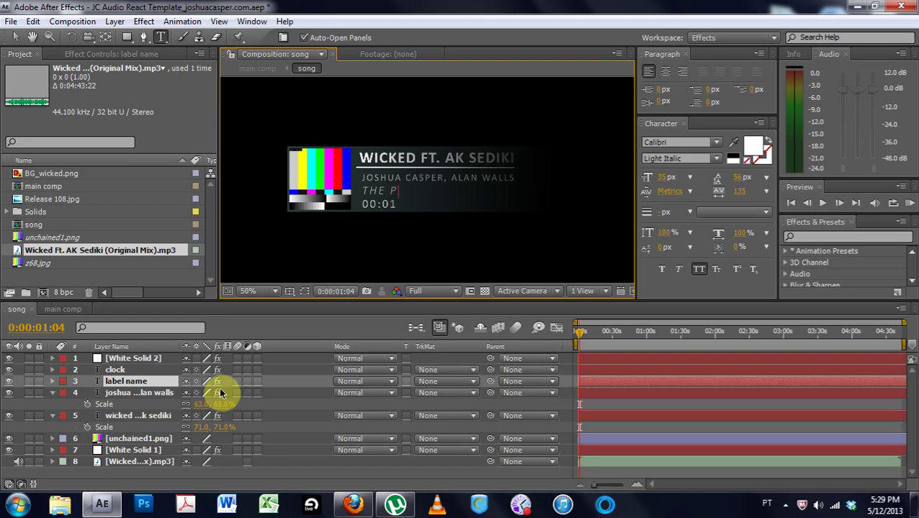
pyautogui.write('OOTY RECOD')
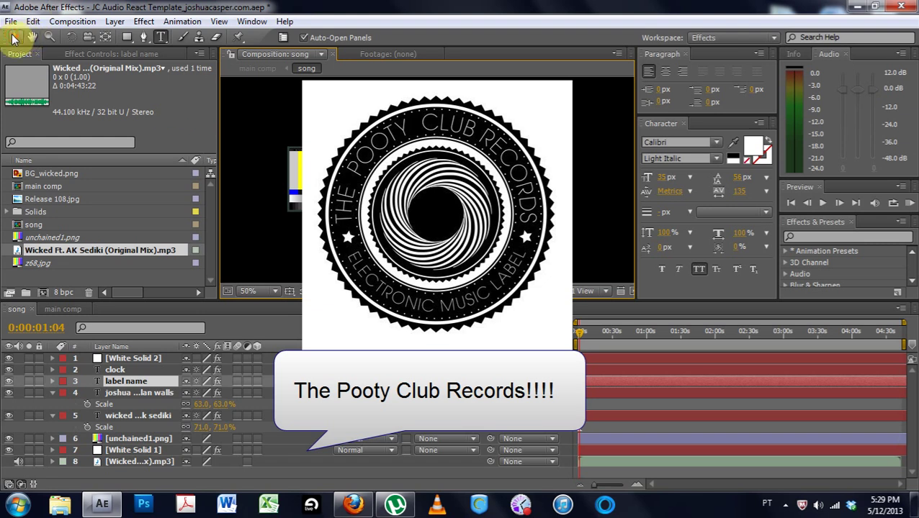
pyautogui.click(15, 37)
pyautogui.click(285, 241)
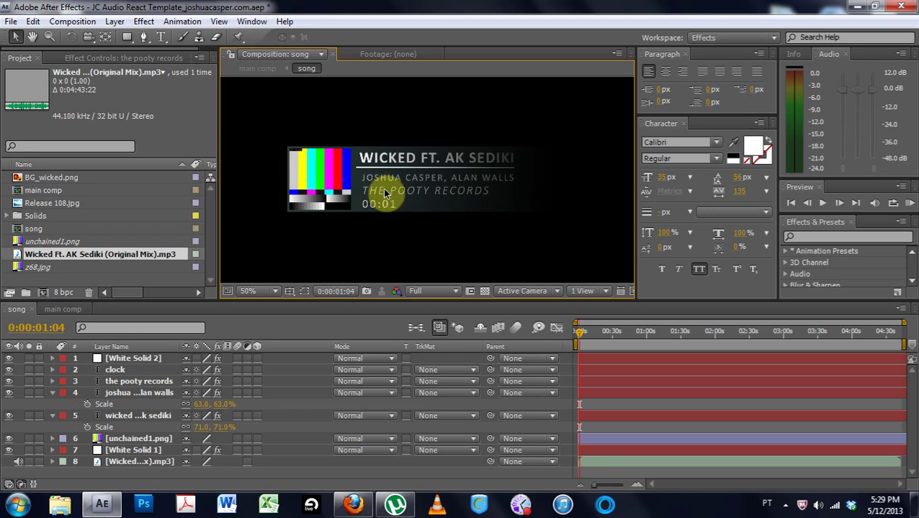
pyautogui.click(142, 451)
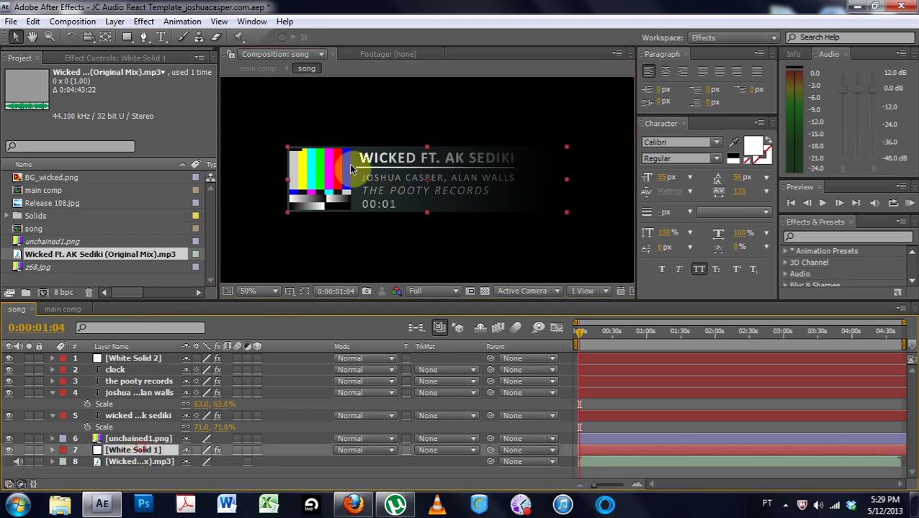
# Set White Solid 1's Ramp end colour to black (000000)
pyautogui.doubleClick(128, 448)
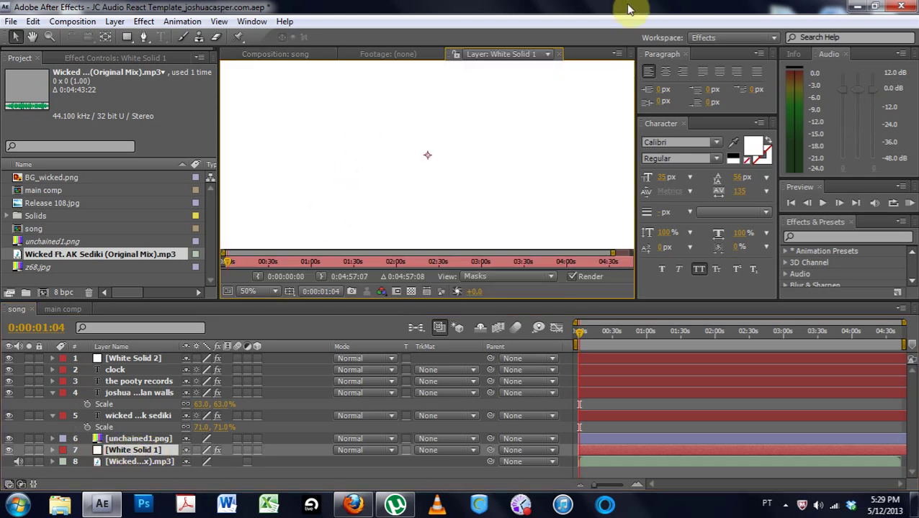
pyautogui.click(559, 54)
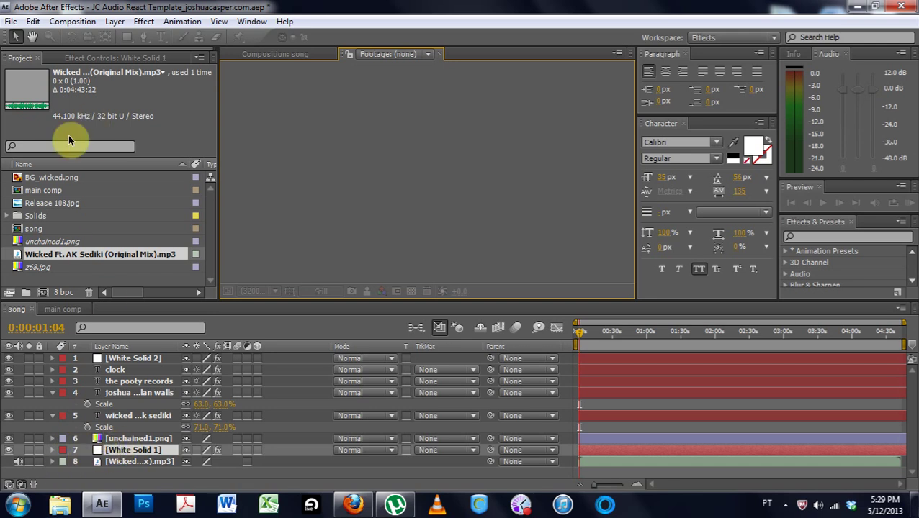
pyautogui.click(108, 58)
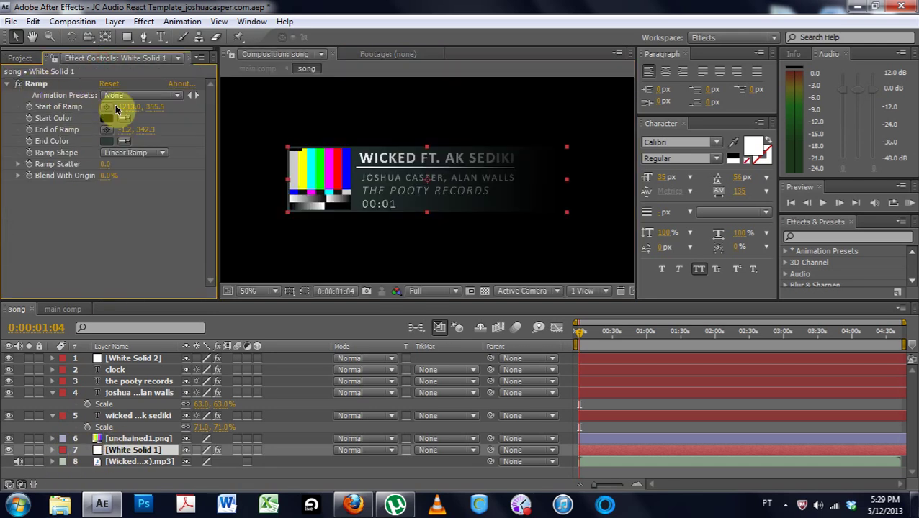
pyautogui.click(106, 142)
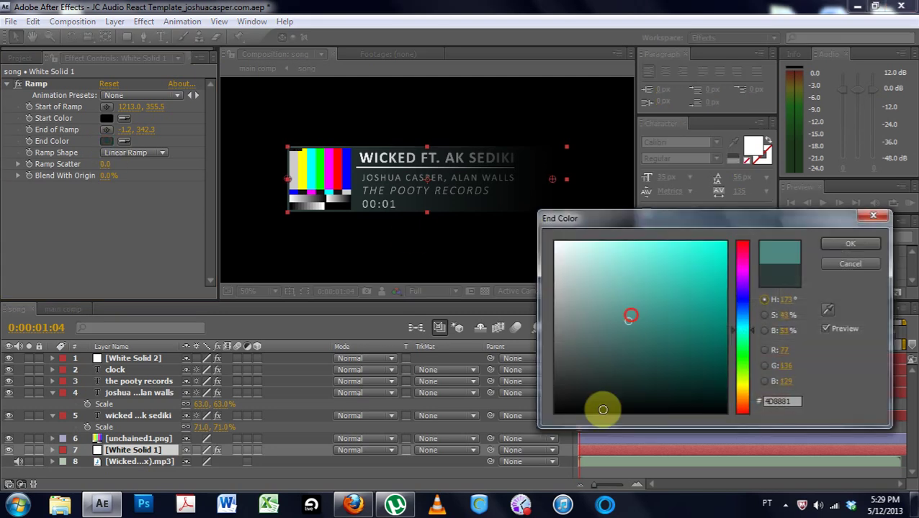
pyautogui.moveTo(600, 410); pyautogui.dragTo(510, 465)
pyautogui.click(837, 244)
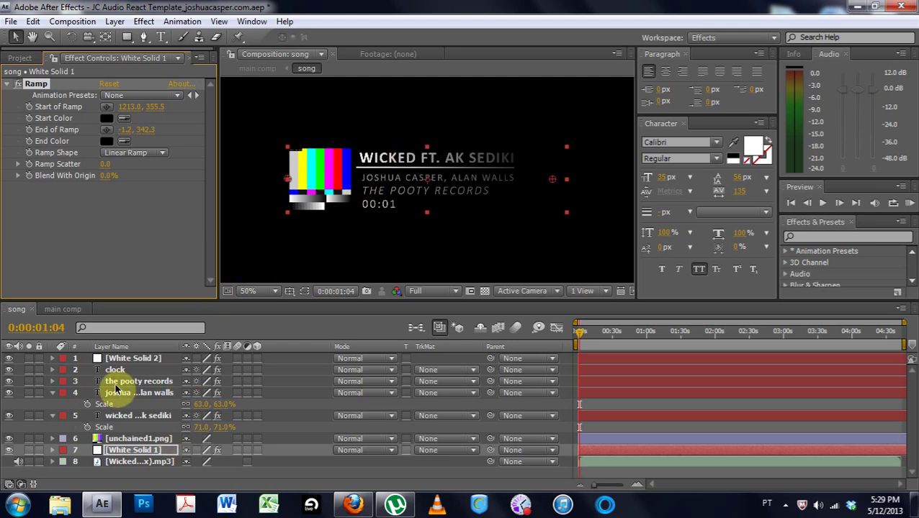
# Replace the unchained1.png layer with the Release 108.jpg album art
pyautogui.click(138, 438)
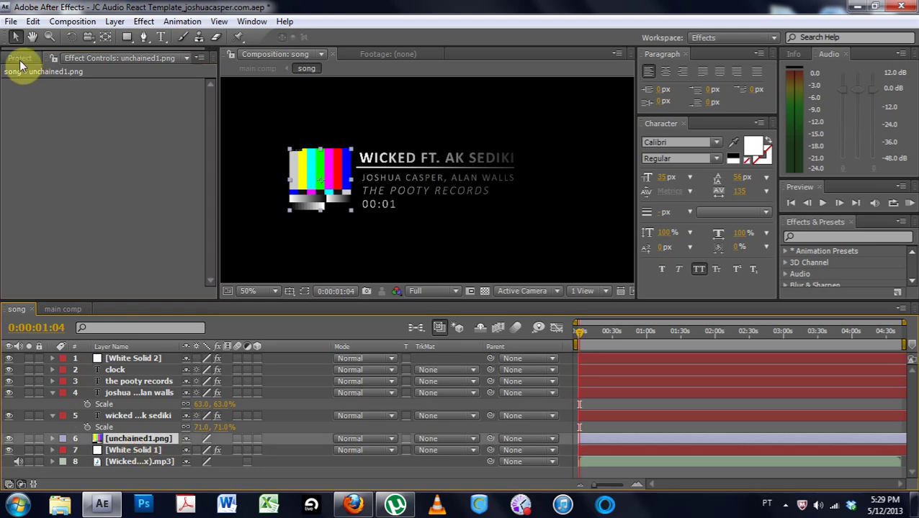
pyautogui.click(19, 59)
pyautogui.click(33, 243)
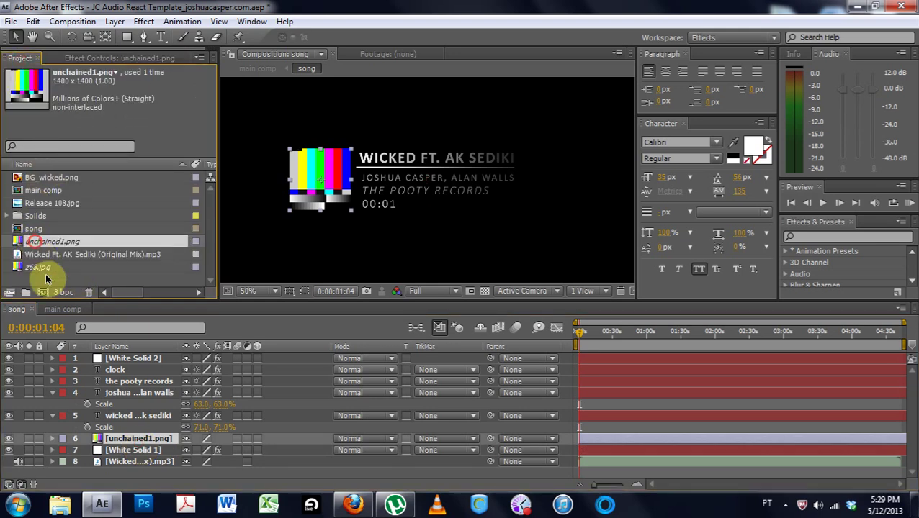
pyautogui.click(33, 203)
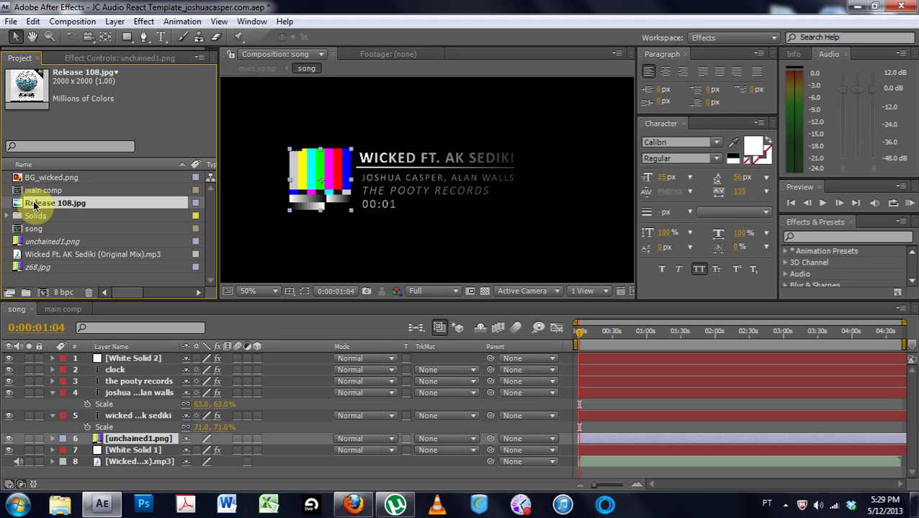
pyautogui.click(121, 393)
pyautogui.click(125, 441)
pyautogui.moveTo(132, 437); pyautogui.dragTo(133, 438)
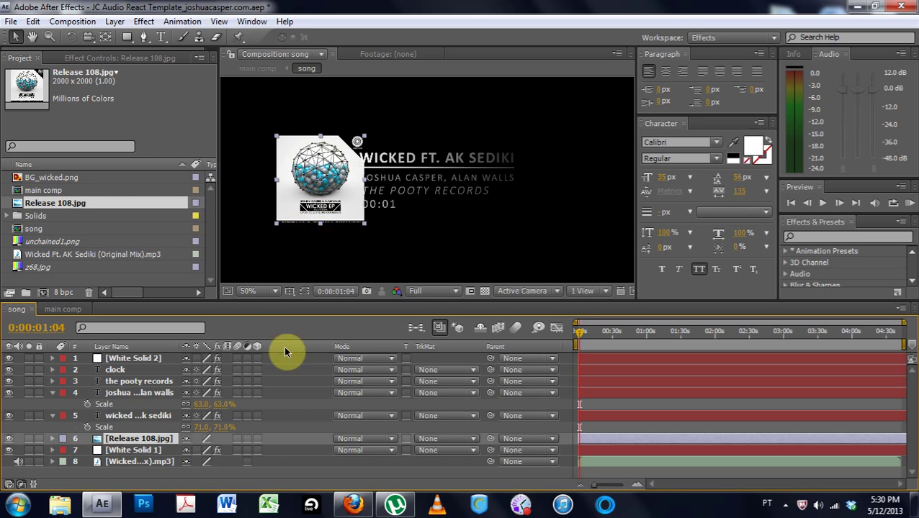
# Scale the album art to 8% and collapse the layers' properties
pyautogui.press('s')
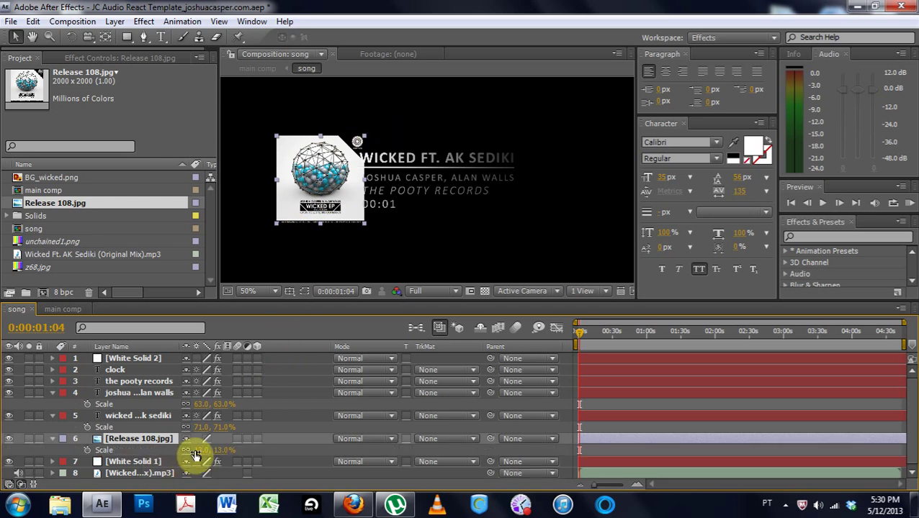
pyautogui.moveTo(200, 451)
pyautogui.mouseDown()
pyautogui.moveTo(191, 452)
pyautogui.moveTo(200, 452)
pyautogui.mouseUp()
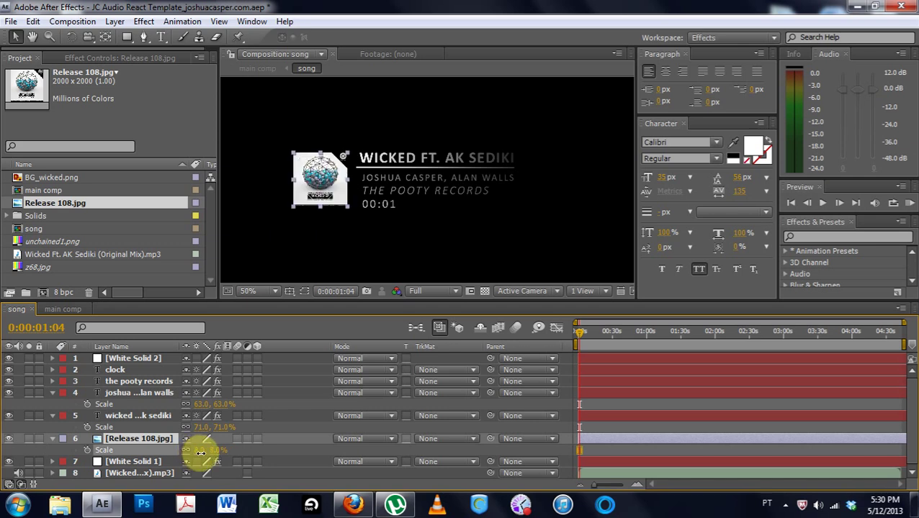
pyautogui.click(341, 249)
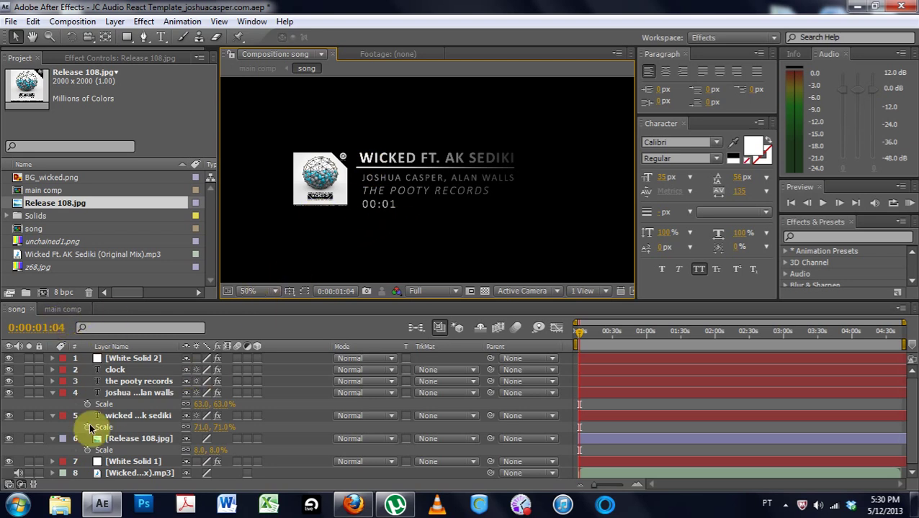
pyautogui.click(52, 403)
pyautogui.click(52, 392)
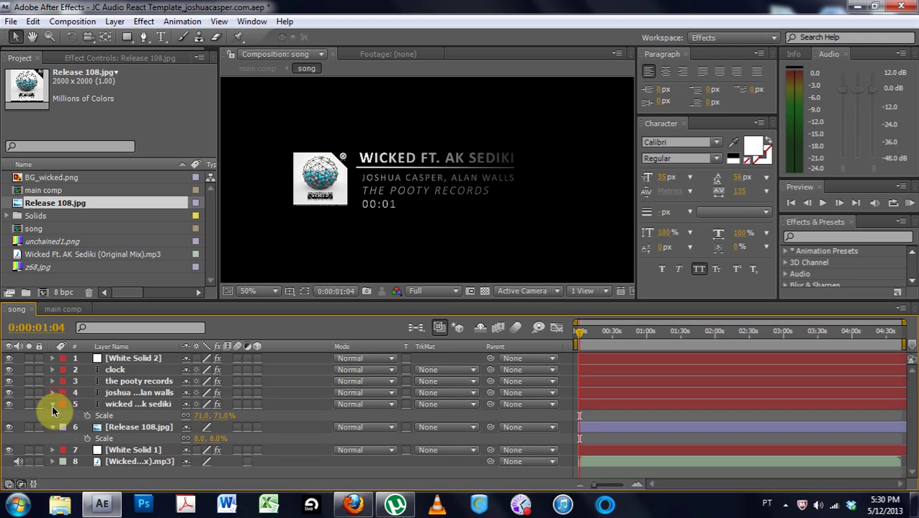
pyautogui.click(52, 404)
pyautogui.click(53, 416)
# Delete the main comp's old colour-bar background layer and add BG_wicked.png as the new backdrop
pyautogui.click(64, 309)
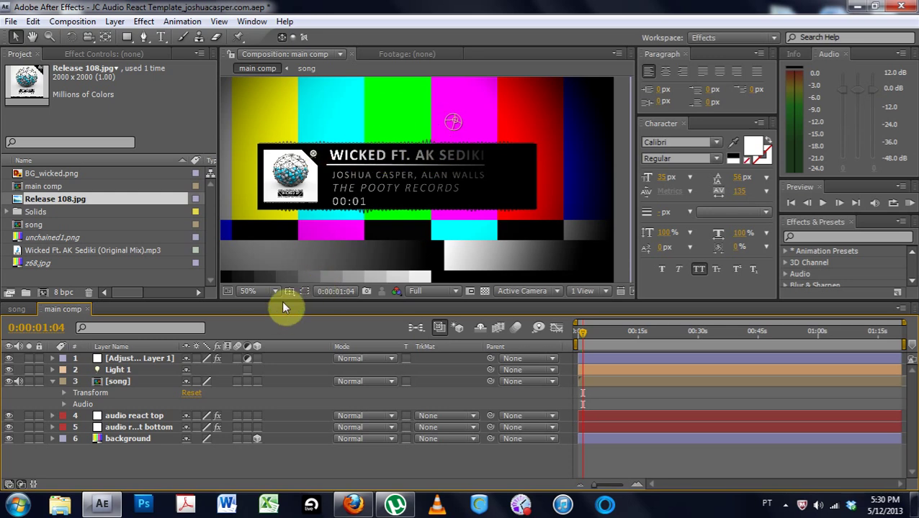
pyautogui.click(108, 442)
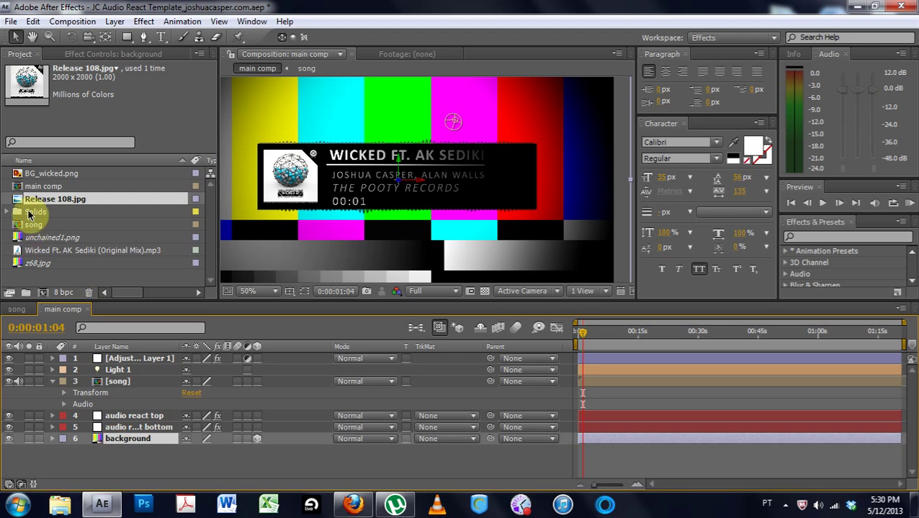
pyautogui.moveTo(30, 176); pyautogui.dragTo(122, 440)
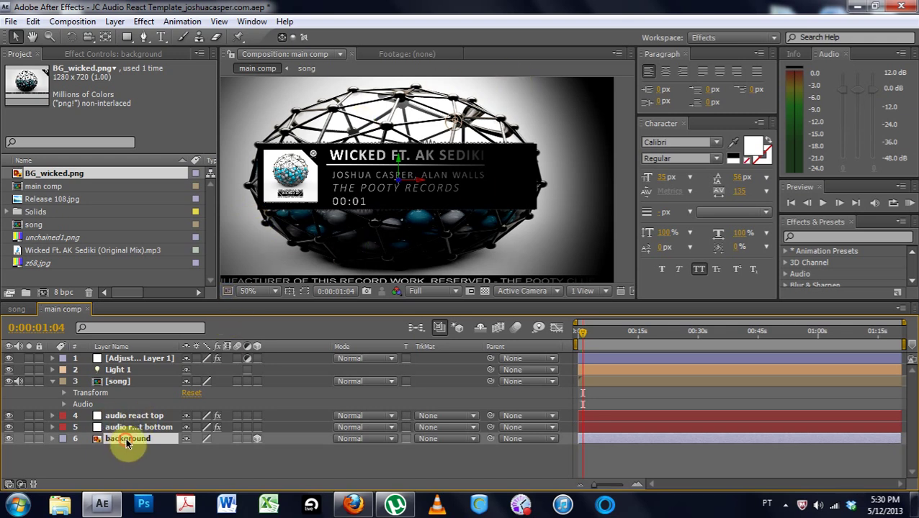
pyautogui.press('Delete')
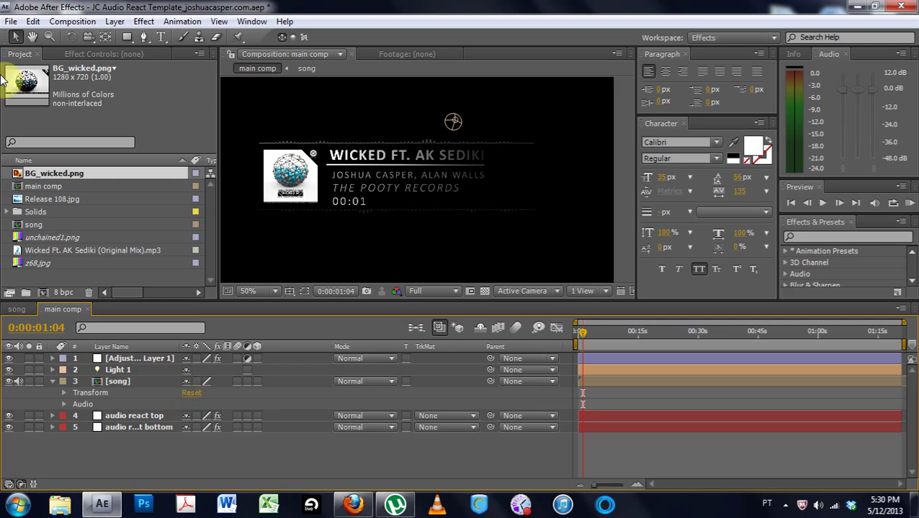
pyautogui.click(51, 383)
pyautogui.moveTo(25, 176); pyautogui.dragTo(121, 417)
# Fit the viewer, make BG_wicked.png a 3D layer, and move Light 1 up and right
pyautogui.scroll(-2, 424, 158)
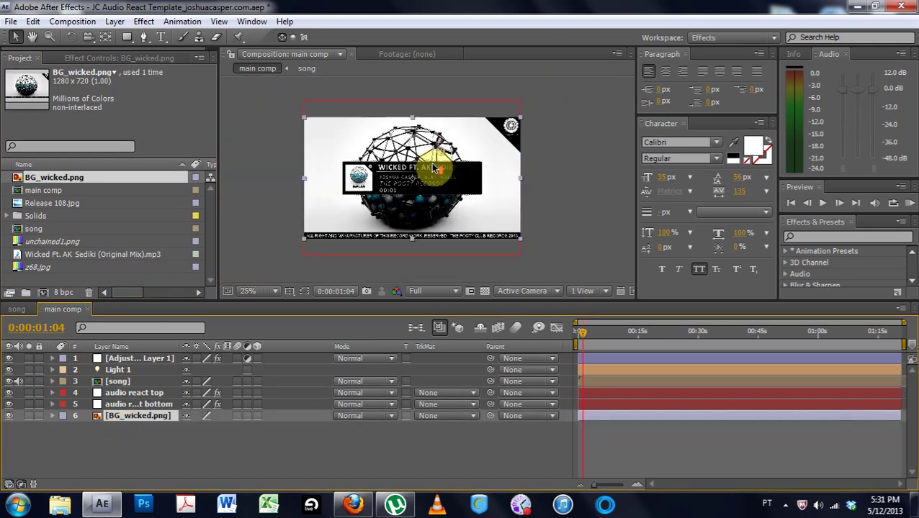
pyautogui.click(269, 291)
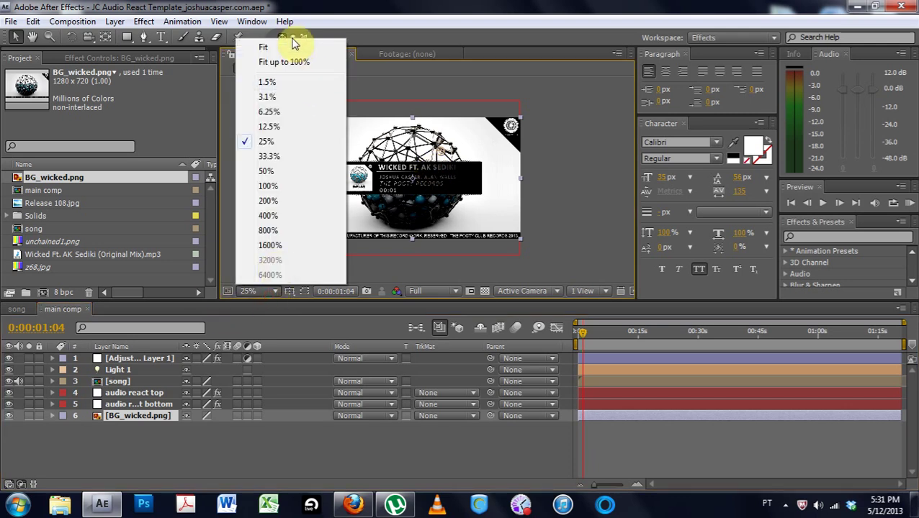
pyautogui.click(293, 48)
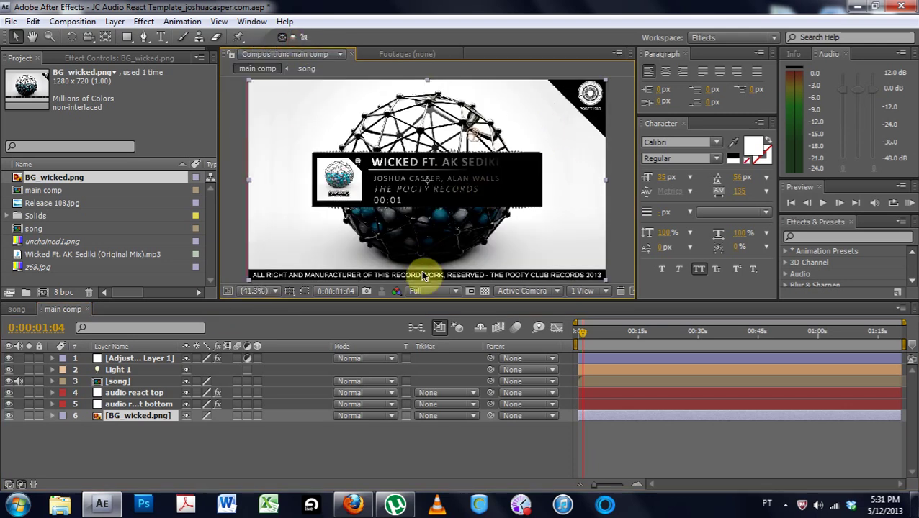
pyautogui.click(256, 416)
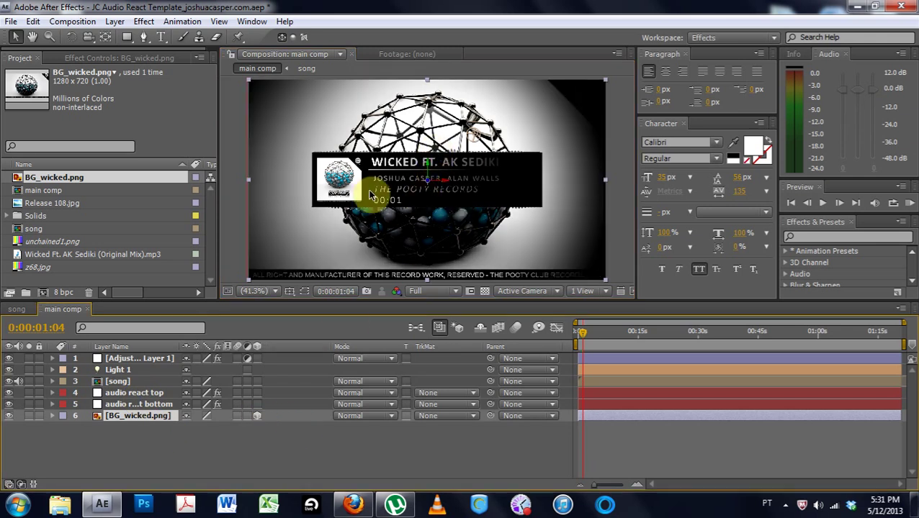
pyautogui.click(125, 369)
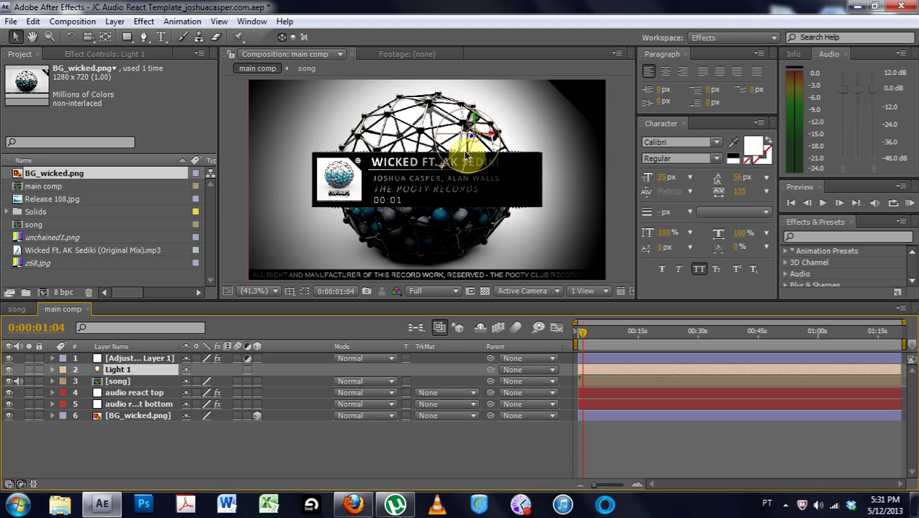
pyautogui.moveTo(473, 135); pyautogui.dragTo(484, 26)
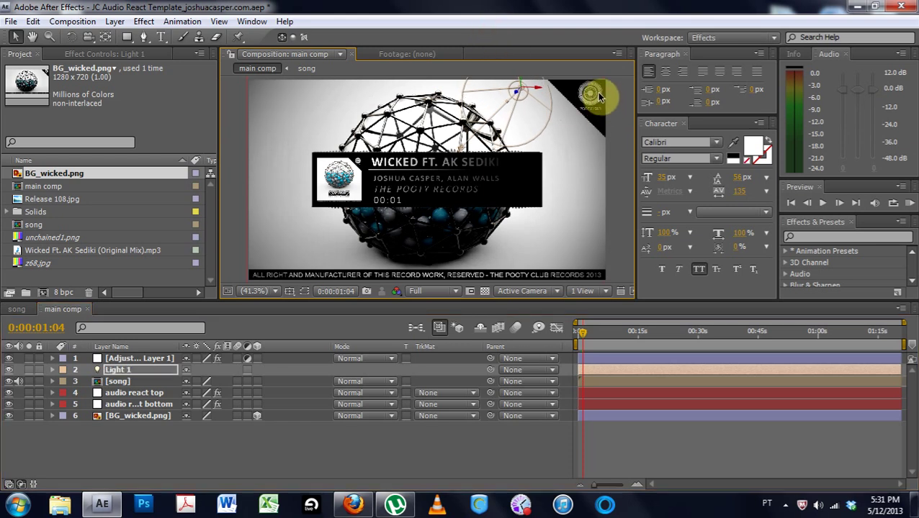
pyautogui.moveTo(517, 85); pyautogui.dragTo(518, 72)
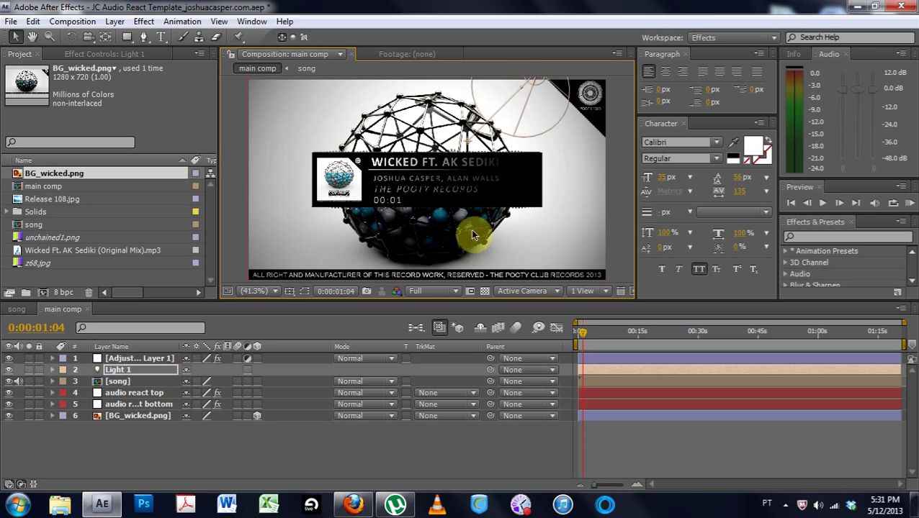
# Set the preview resolution to Half and scrub ahead through the track
pyautogui.click(657, 333)
pyautogui.moveTo(682, 332); pyautogui.dragTo(692, 332)
pyautogui.click(431, 292)
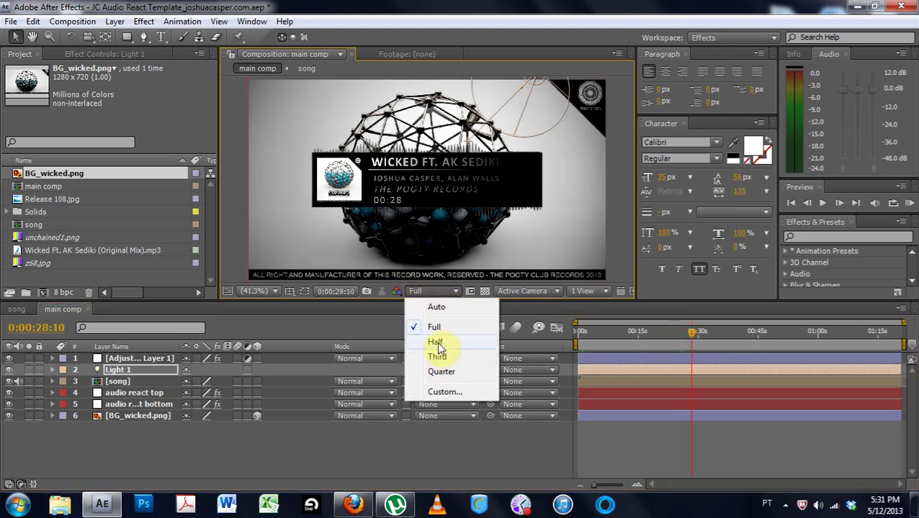
pyautogui.click(437, 346)
pyautogui.moveTo(699, 339); pyautogui.dragTo(774, 331)
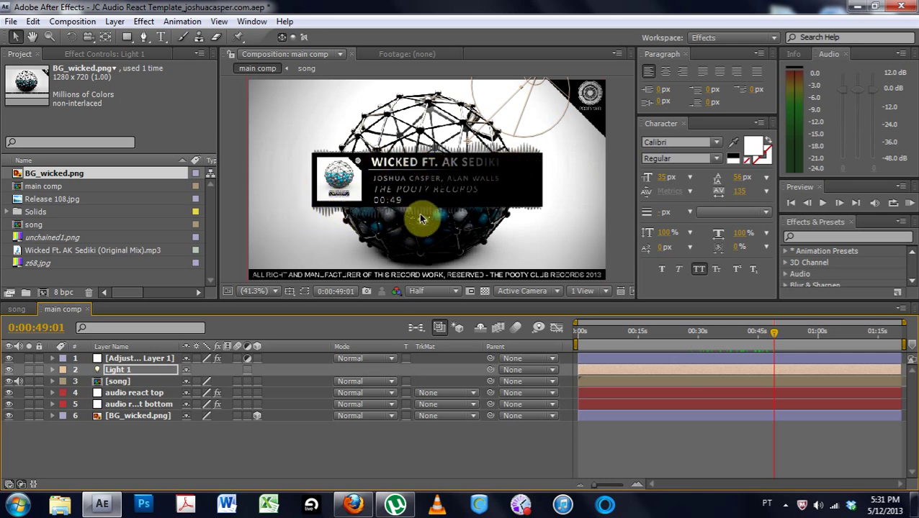
# Set the audio react top Ramp's Start Color to a cyan sampled from the album art
pyautogui.click(108, 394)
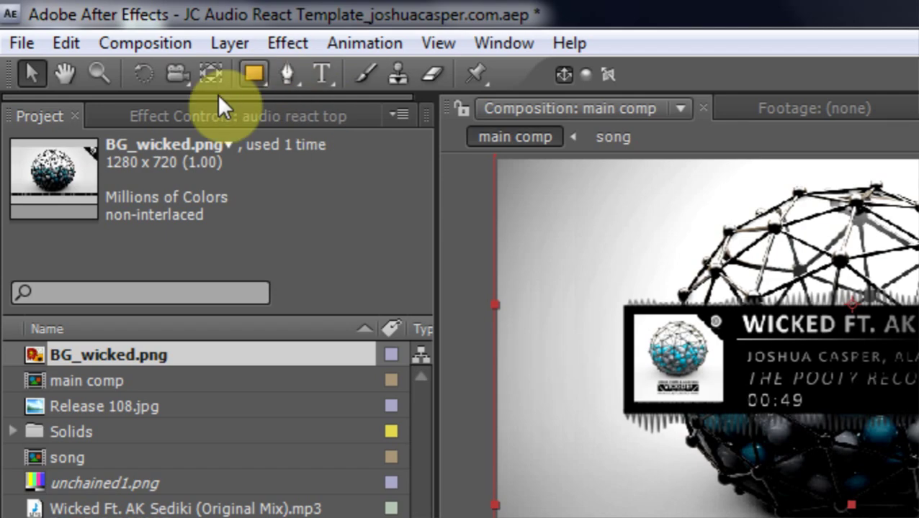
pyautogui.click(183, 116)
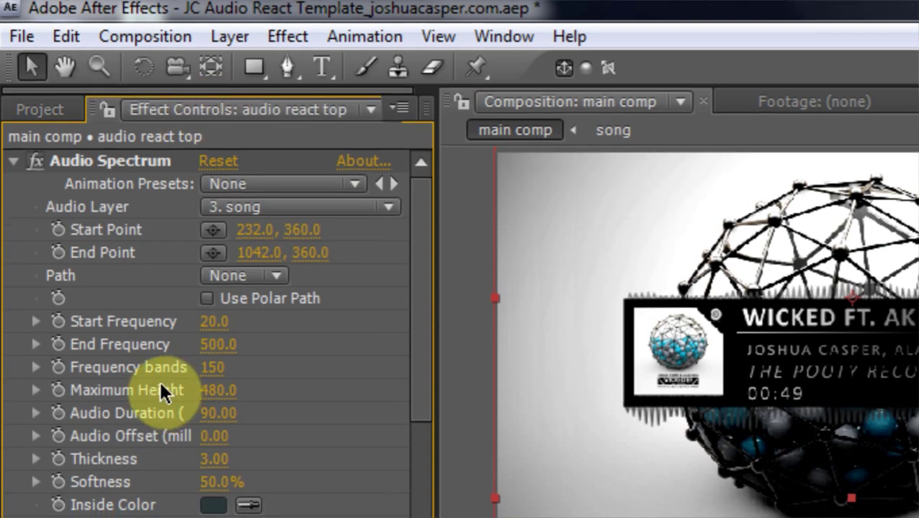
pyautogui.click(14, 168)
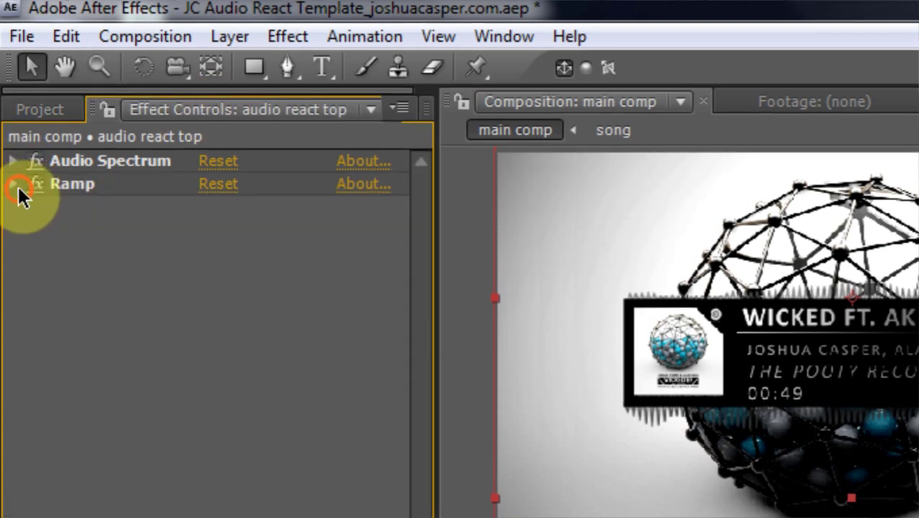
pyautogui.click(13, 184)
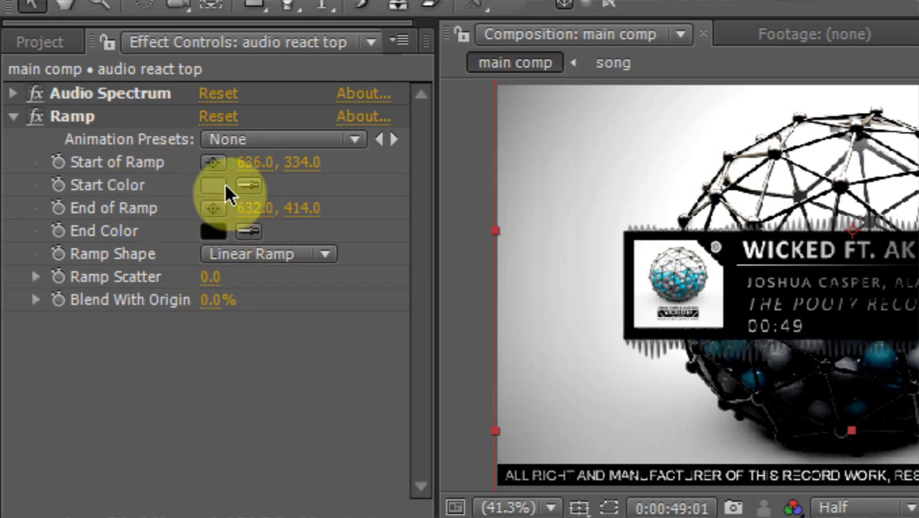
pyautogui.click(224, 183)
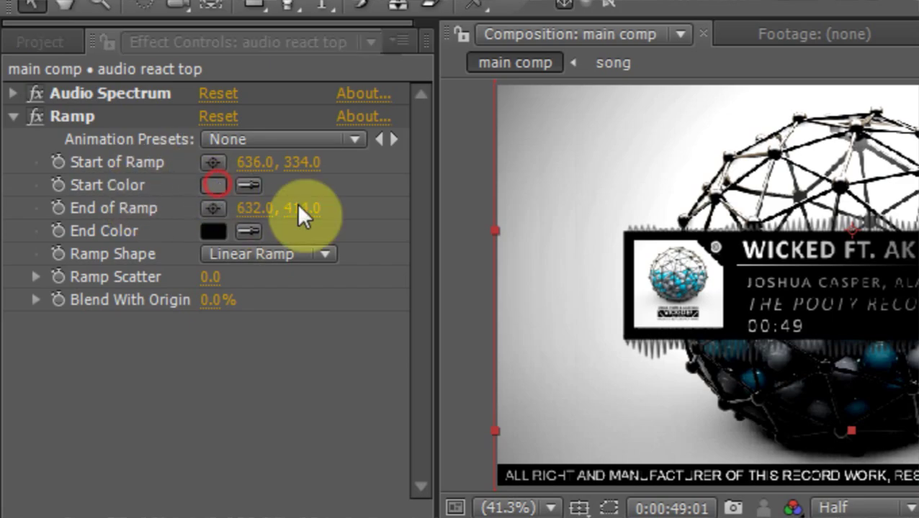
pyautogui.click(734, 338)
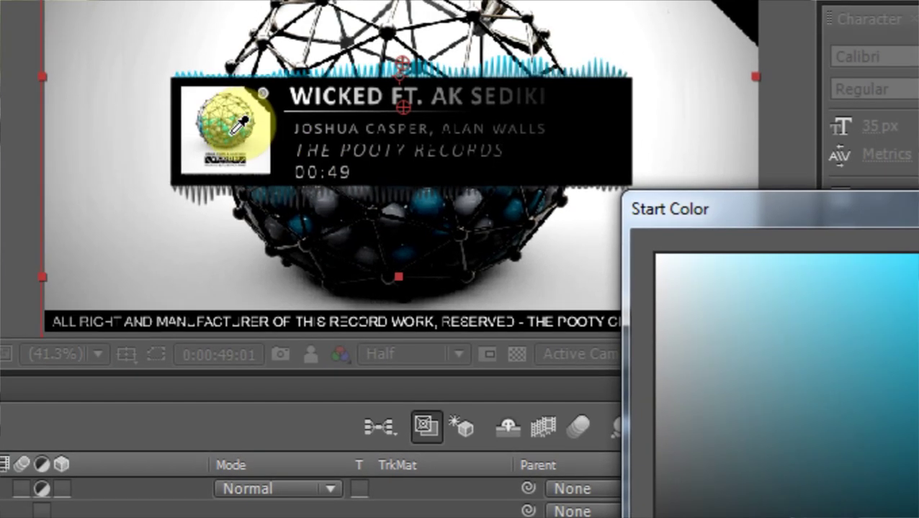
pyautogui.click(232, 133)
pyautogui.click(752, 257)
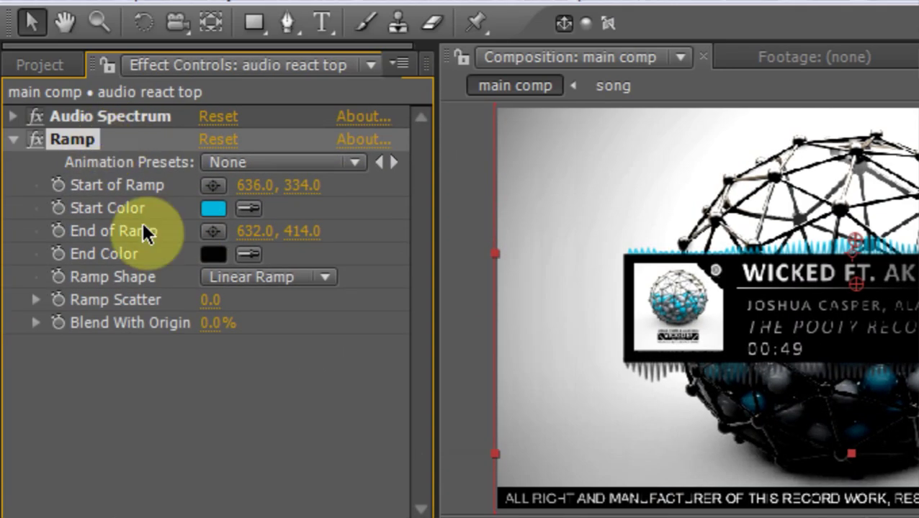
pyautogui.click(213, 208)
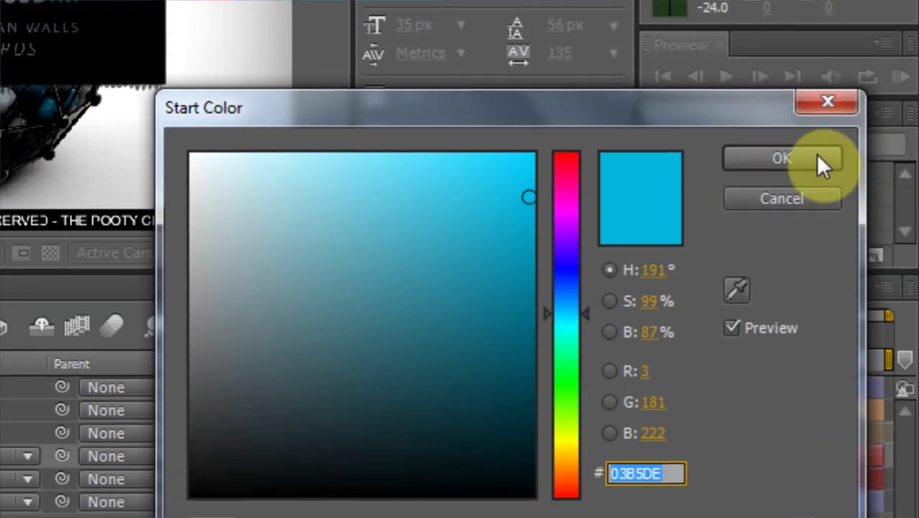
pyautogui.click(799, 68)
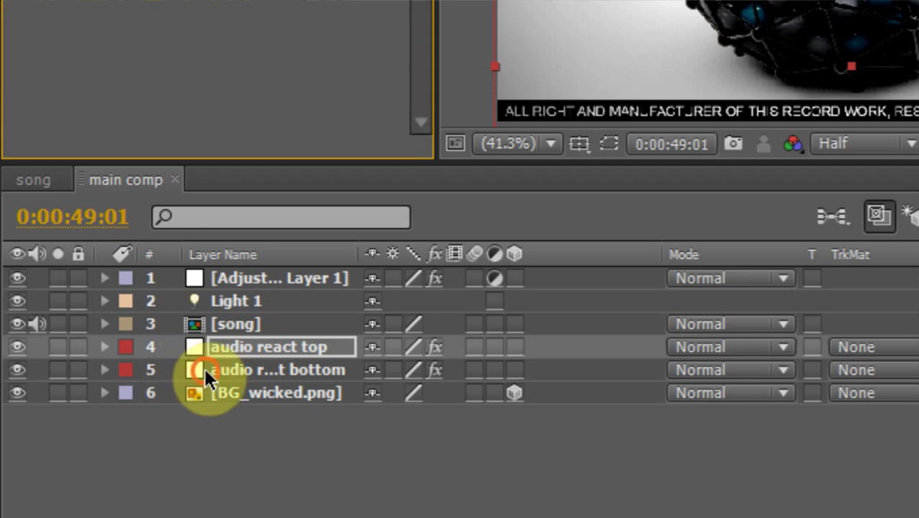
# Paste cyan 03B5DE into the audio react bottom Ramp's colour field
pyautogui.click(198, 372)
pyautogui.click(213, 123)
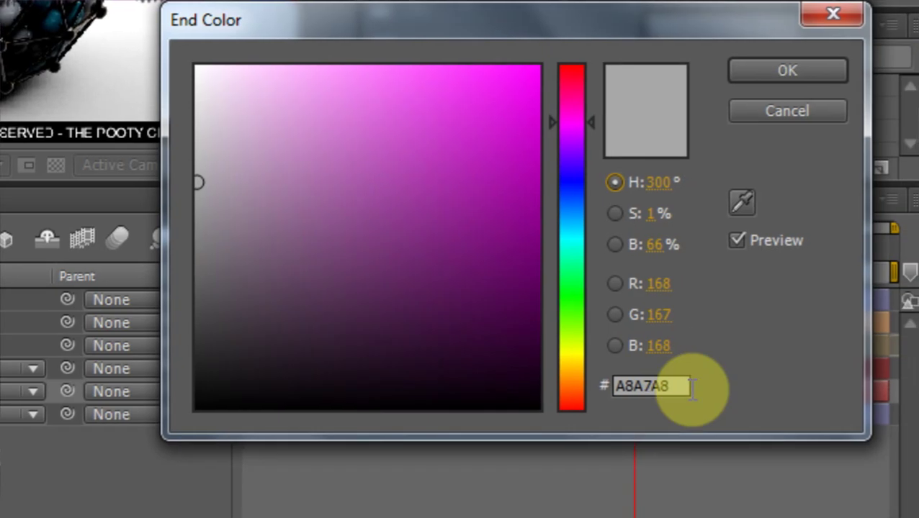
pyautogui.click(690, 387)
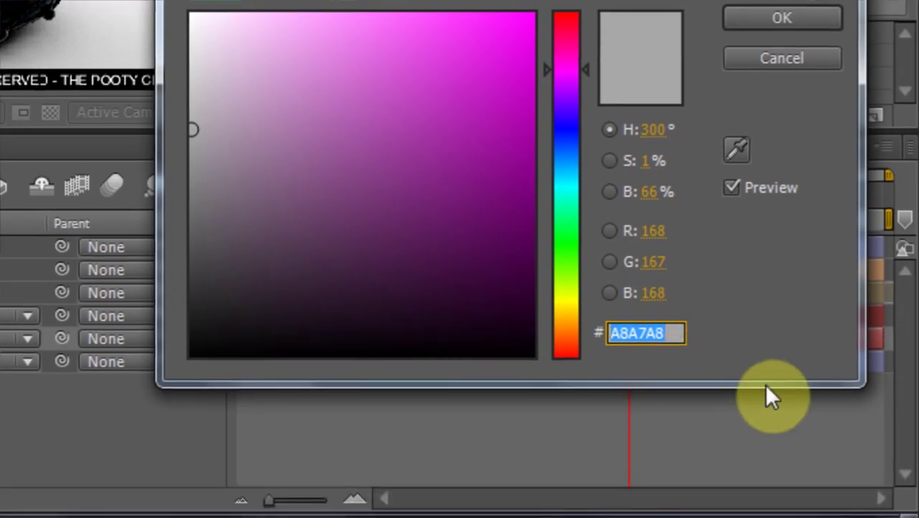
pyautogui.write('03B5DE')
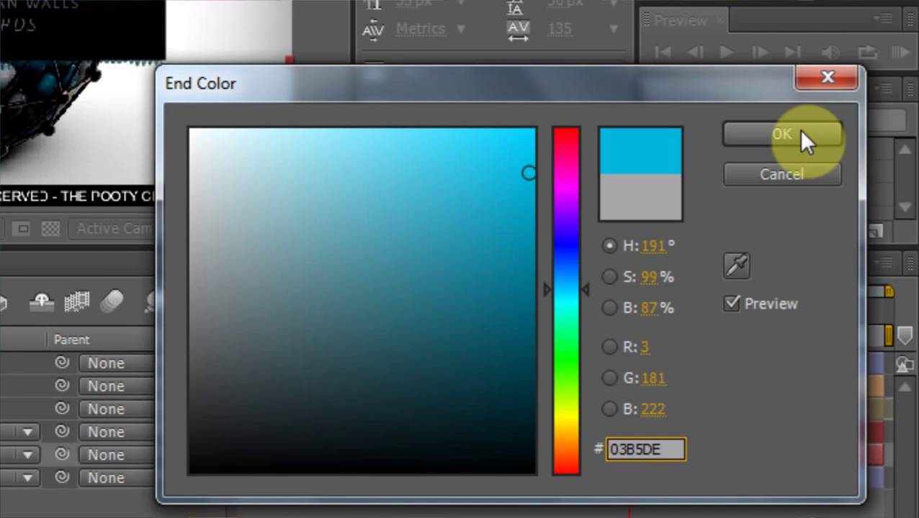
pyautogui.click(799, 132)
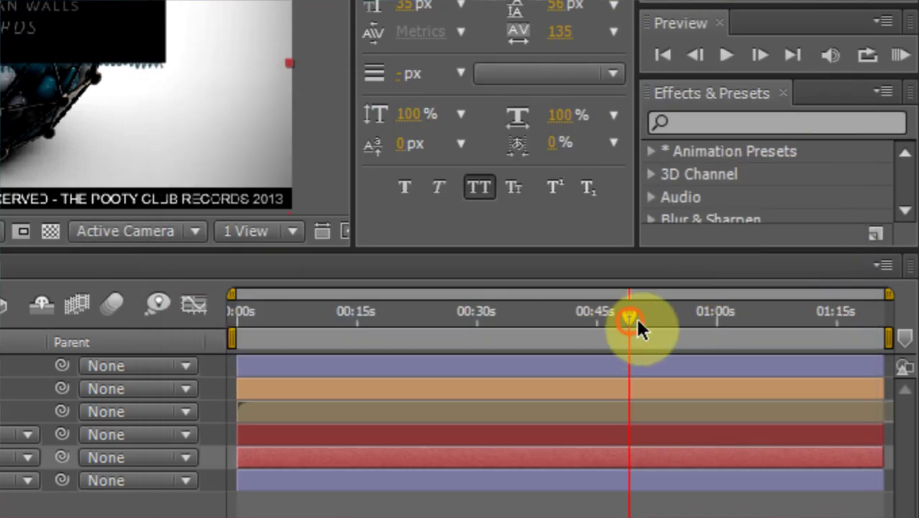
pyautogui.moveTo(632, 316); pyautogui.dragTo(668, 323)
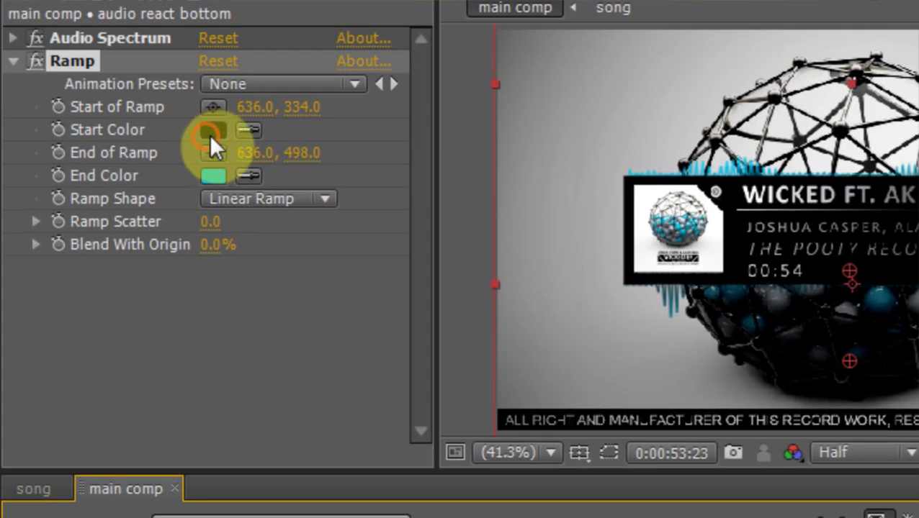
# Set the bottom Ramp's Start Color to 03B5DE and its End Color to black 000000
pyautogui.click(209, 132)
pyautogui.moveTo(689, 365); pyautogui.dragTo(603, 376)
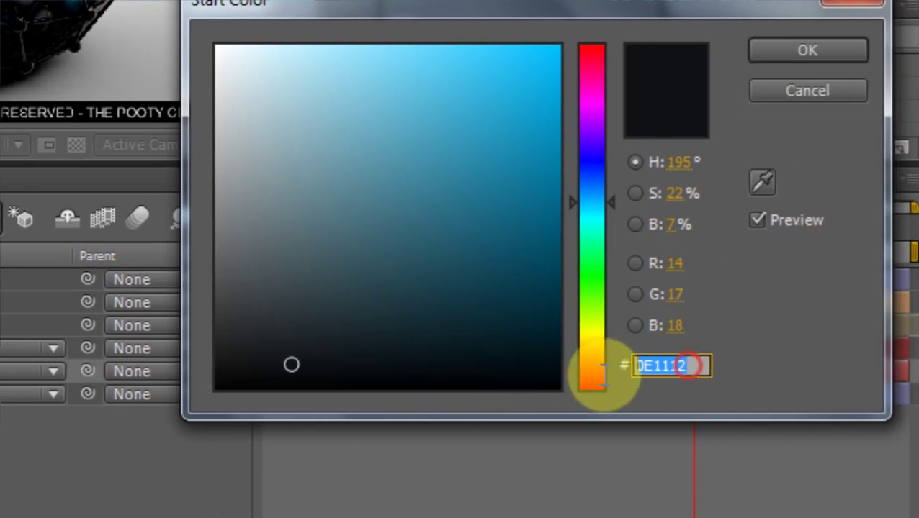
pyautogui.write('03B5DE')
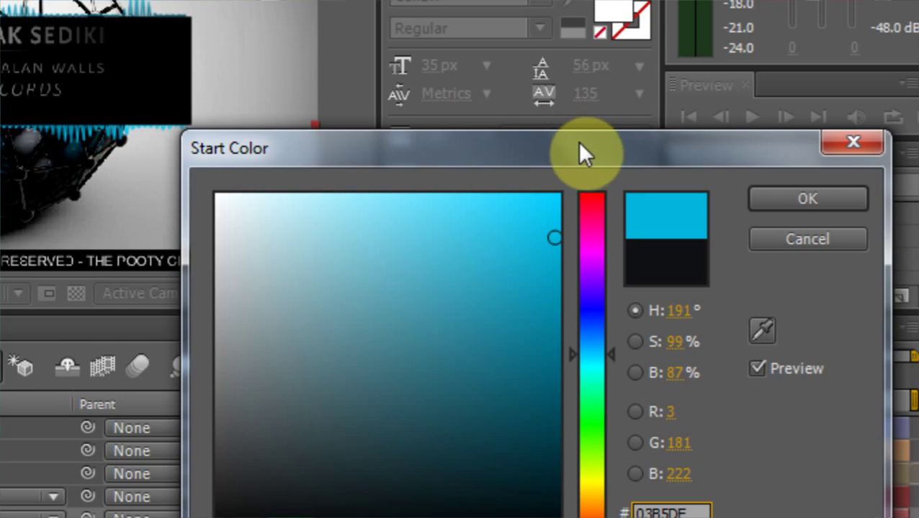
pyautogui.click(807, 199)
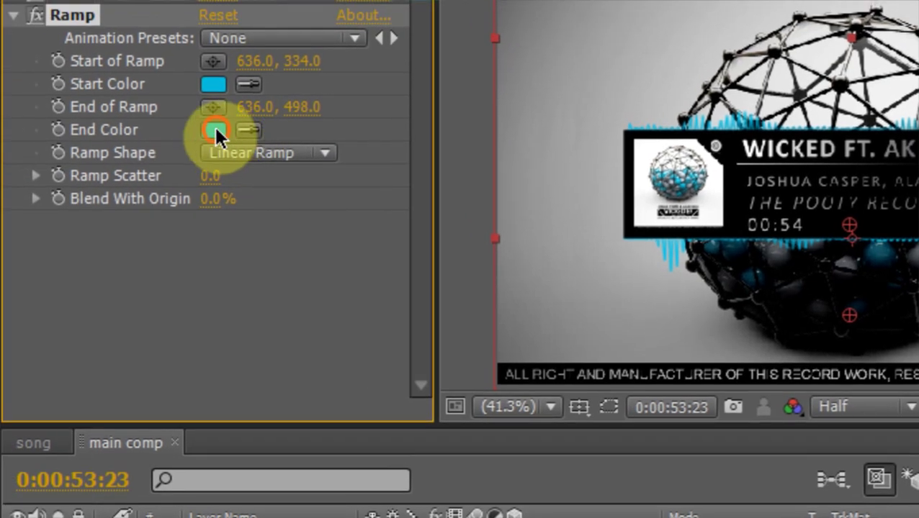
pyautogui.click(215, 130)
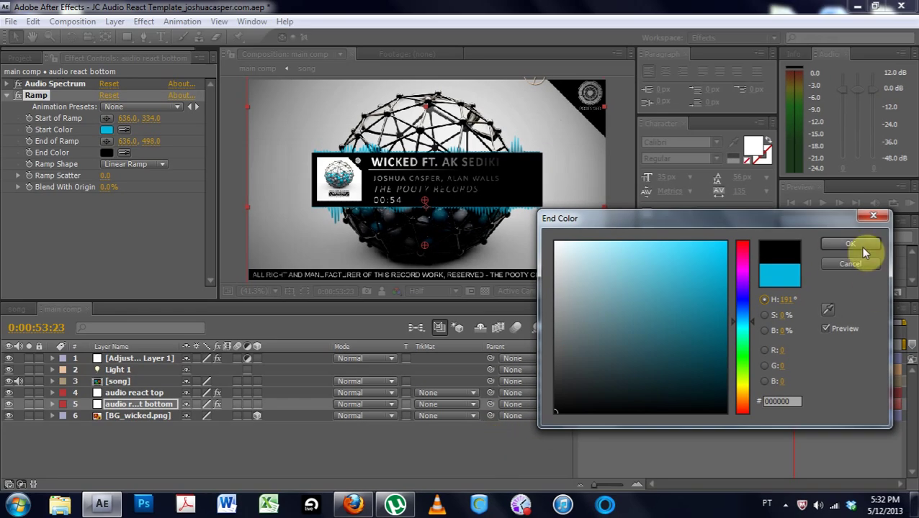
pyautogui.click(862, 247)
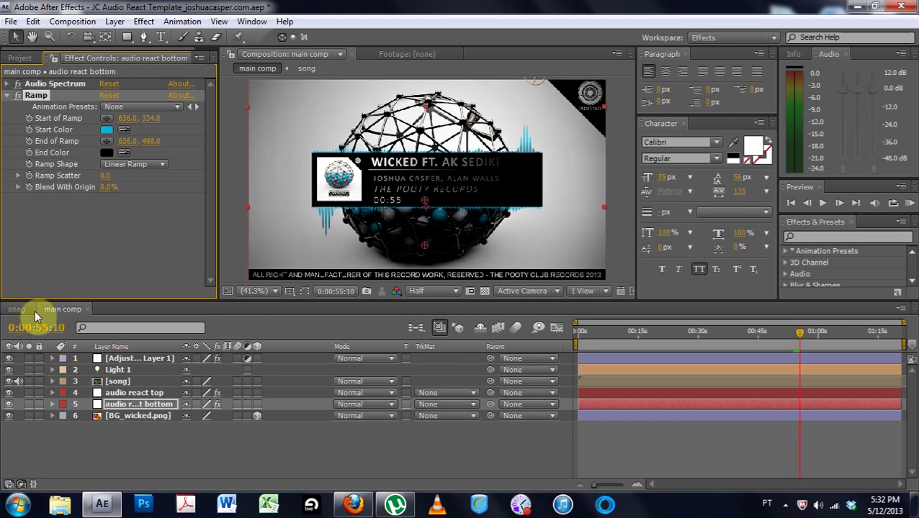
# Scrub the timeline and check the Wicked audio file's length in the Project panel
pyautogui.moveTo(673, 332); pyautogui.dragTo(649, 332)
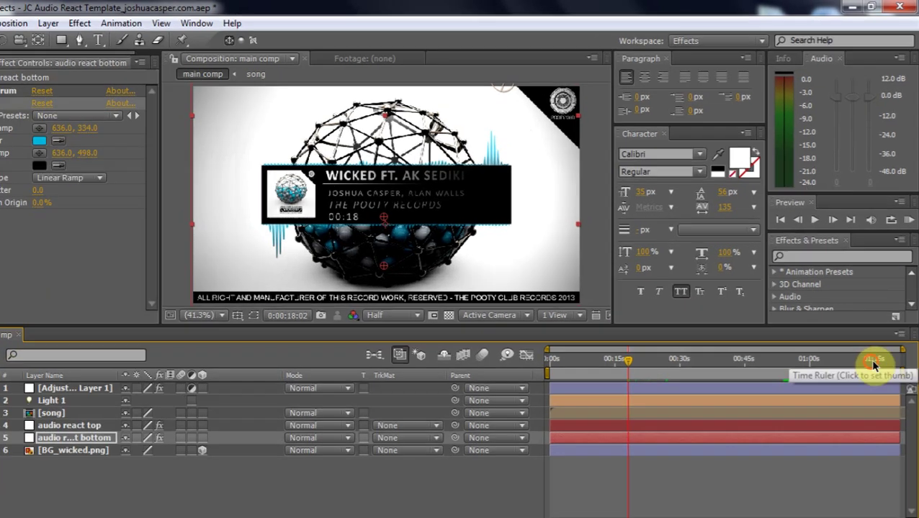
pyautogui.click(900, 339)
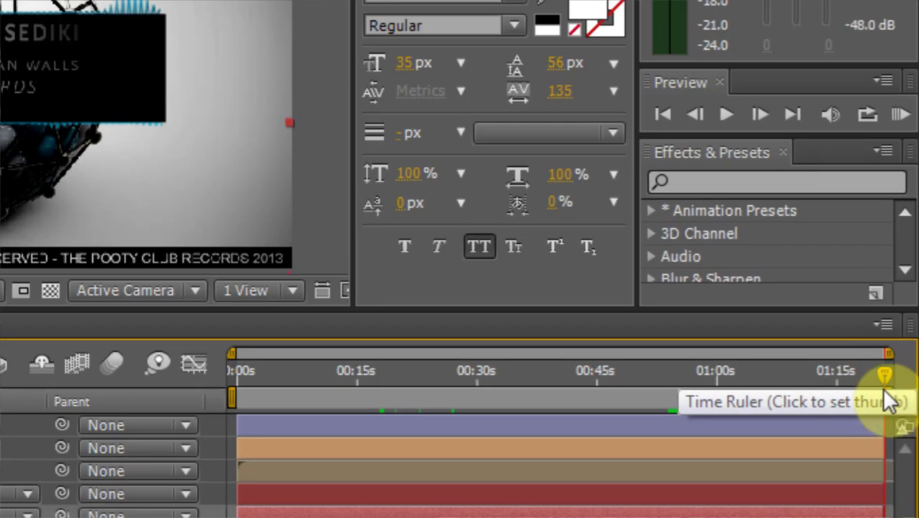
pyautogui.moveTo(893, 392); pyautogui.dragTo(736, 384)
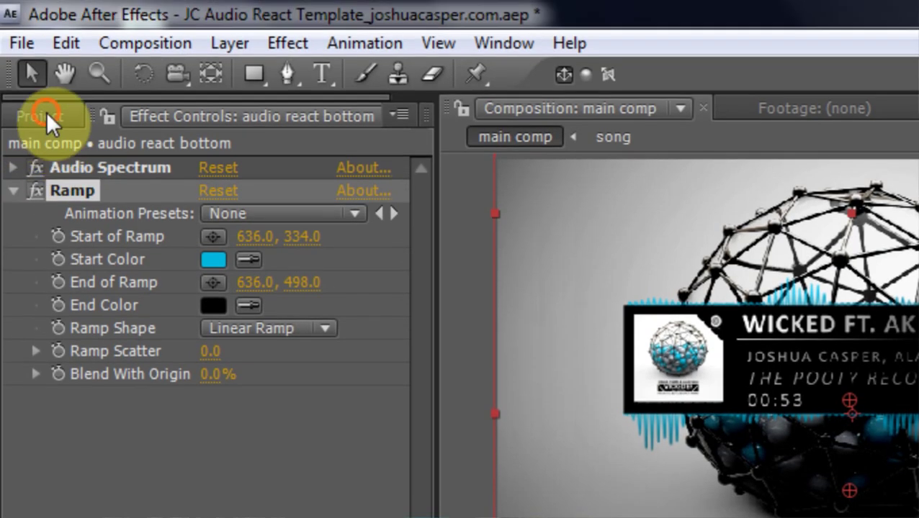
pyautogui.click(46, 119)
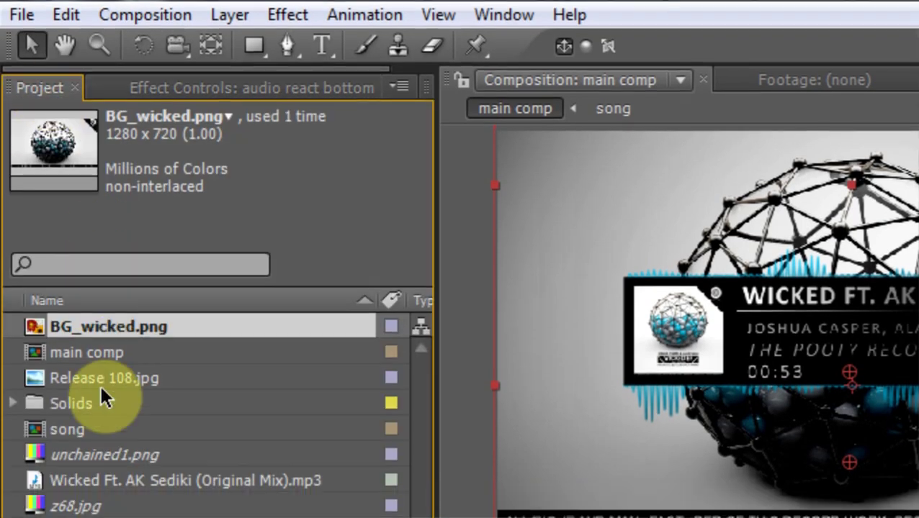
pyautogui.click(99, 403)
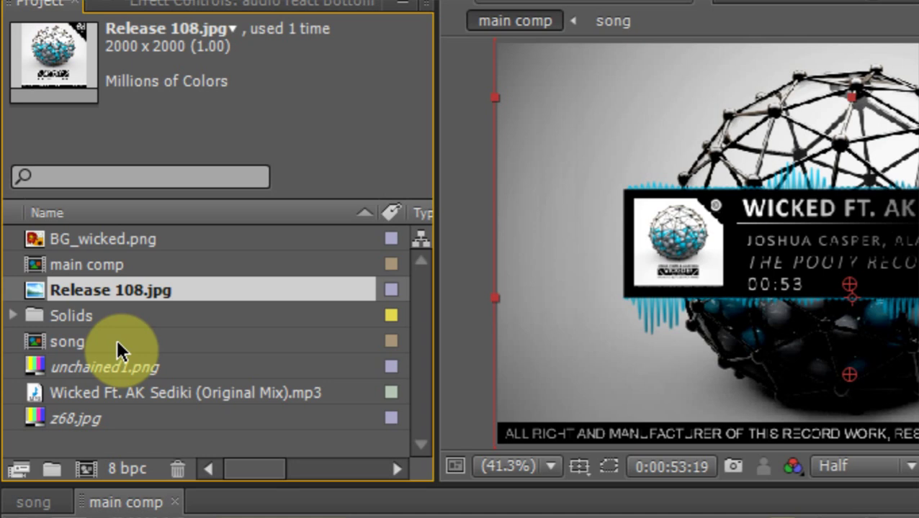
pyautogui.click(121, 395)
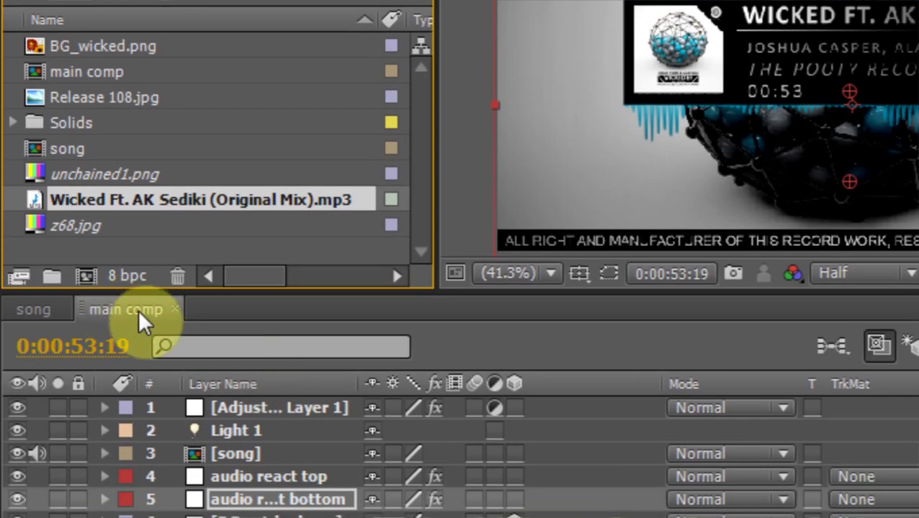
# Set the main comp's duration to 0:04:43:22 in Composition Settings
pyautogui.rightClick(137, 310)
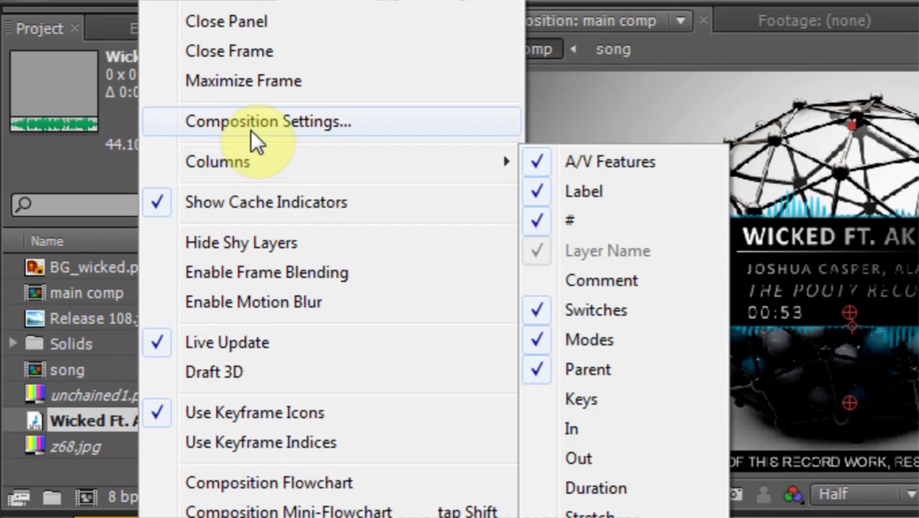
pyautogui.click(251, 123)
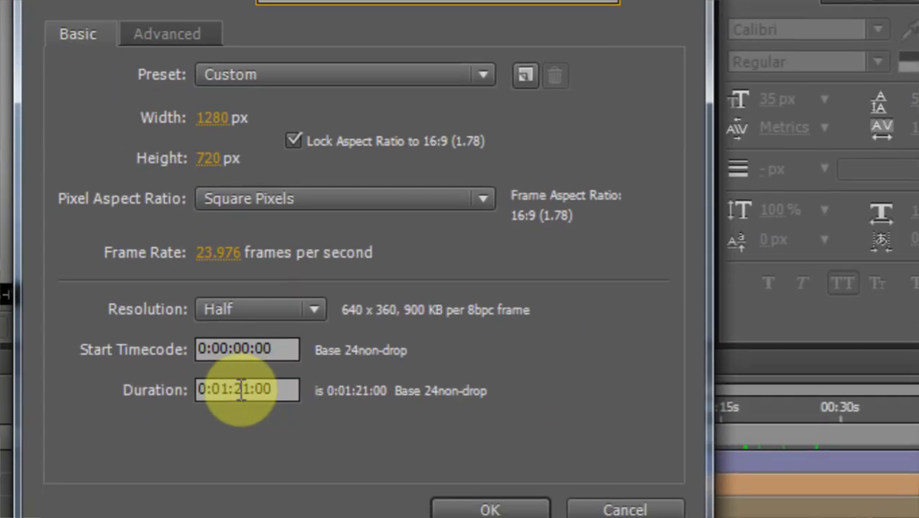
pyautogui.moveTo(238, 389); pyautogui.dragTo(260, 386)
pyautogui.write('4')
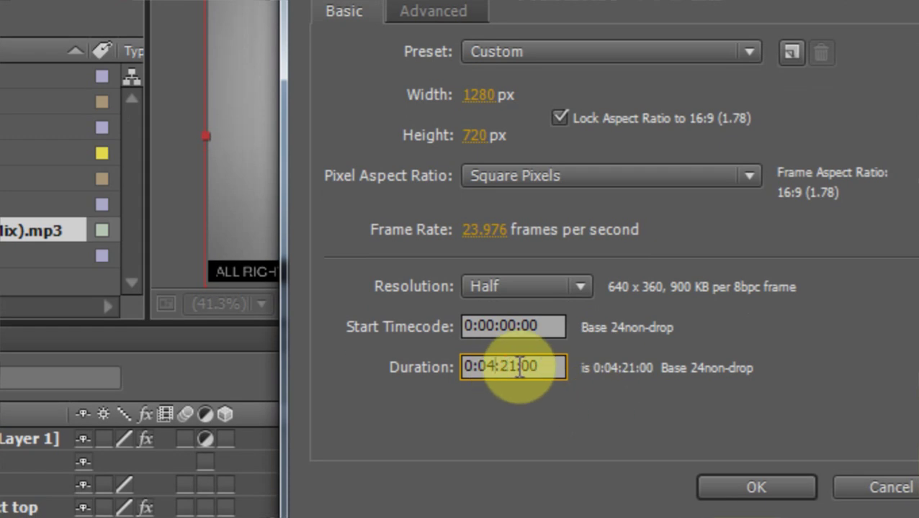
pyautogui.moveTo(504, 366); pyautogui.dragTo(527, 367)
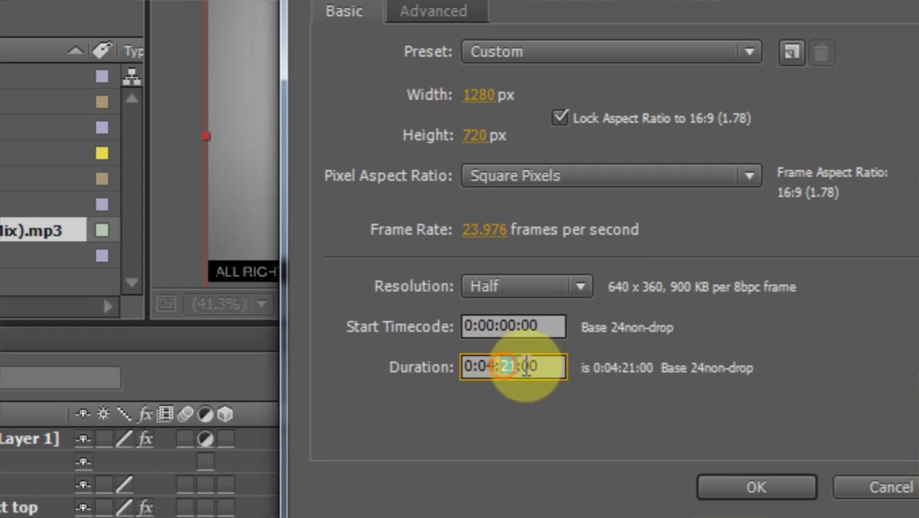
pyautogui.write('43')
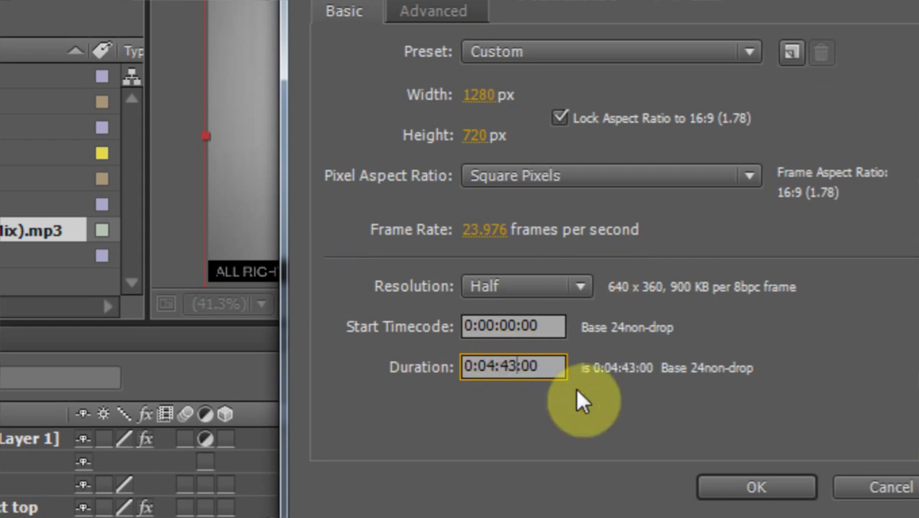
pyautogui.click(546, 367)
pyautogui.moveTo(521, 353); pyautogui.dragTo(585, 365)
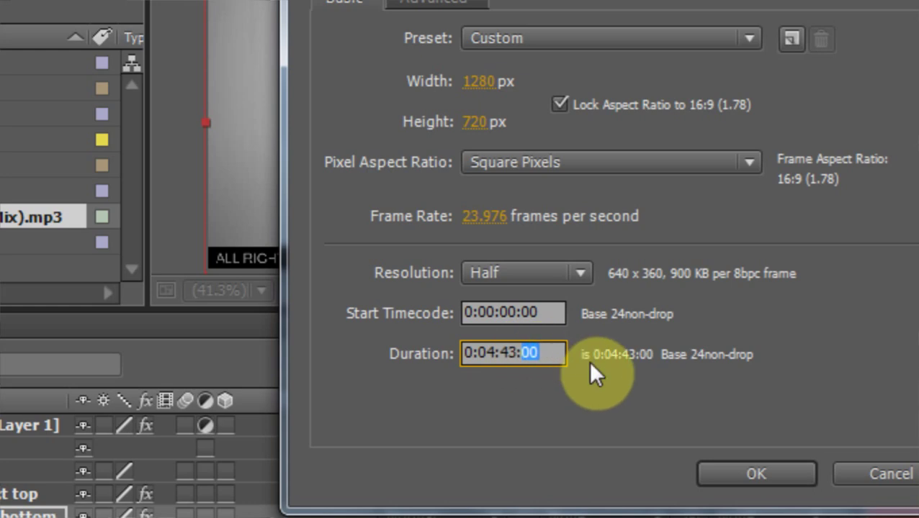
pyautogui.write('22')
pyautogui.click(547, 343)
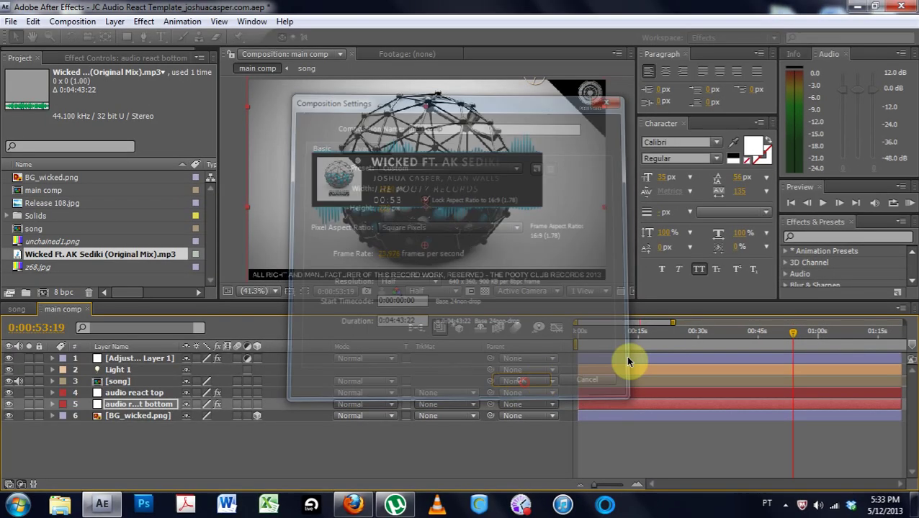
pyautogui.moveTo(808, 333); pyautogui.dragTo(847, 333)
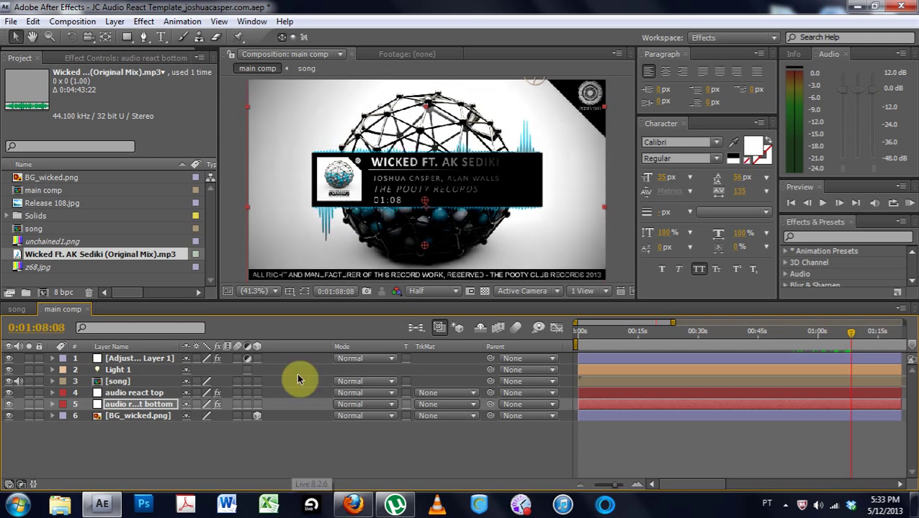
# Set preview resolution to Full and show the pooty records layer's effects in the song comp
pyautogui.click(434, 291)
pyautogui.click(437, 322)
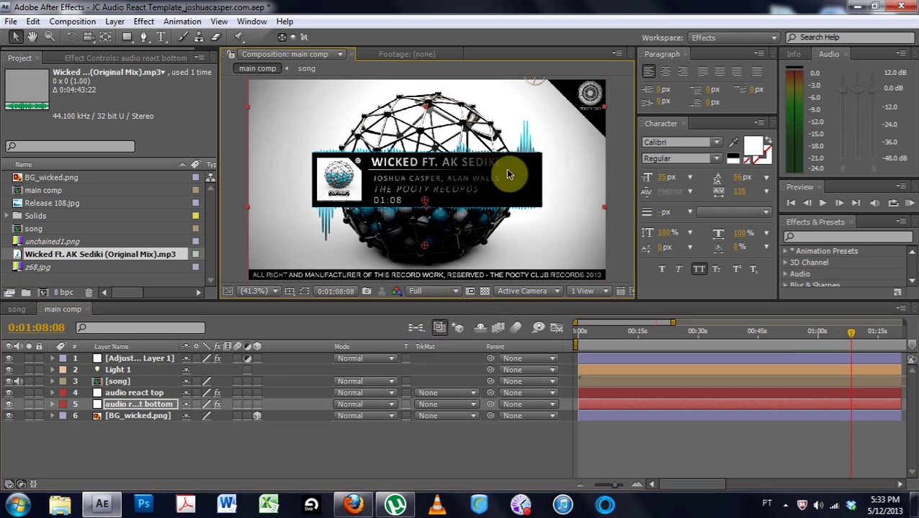
pyautogui.click(20, 308)
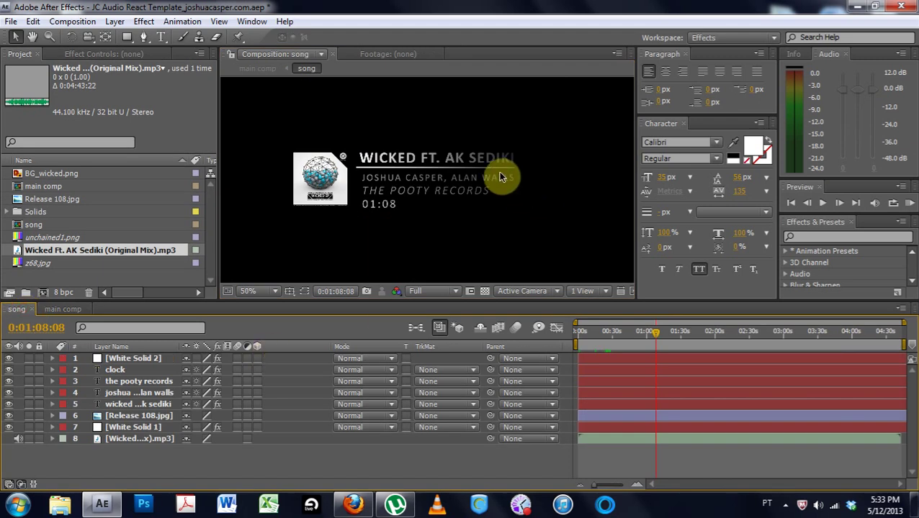
pyautogui.click(116, 371)
pyautogui.click(112, 382)
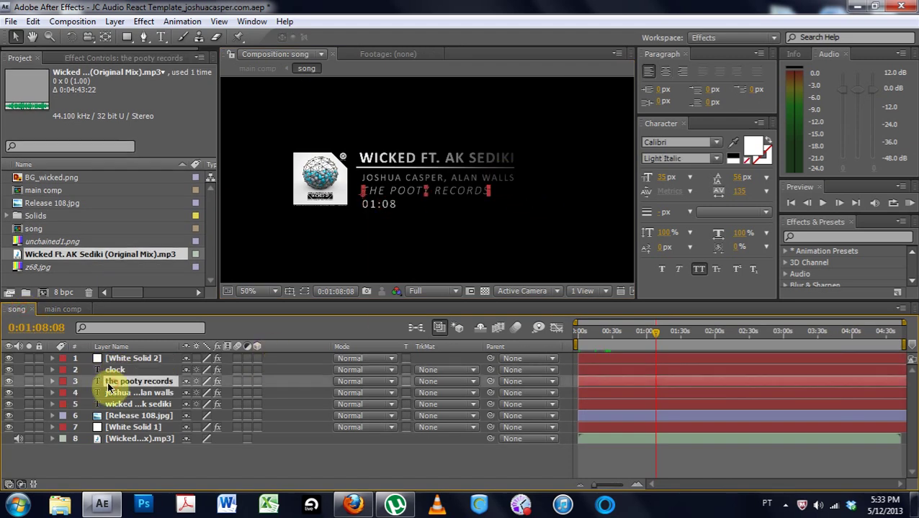
pyautogui.click(91, 57)
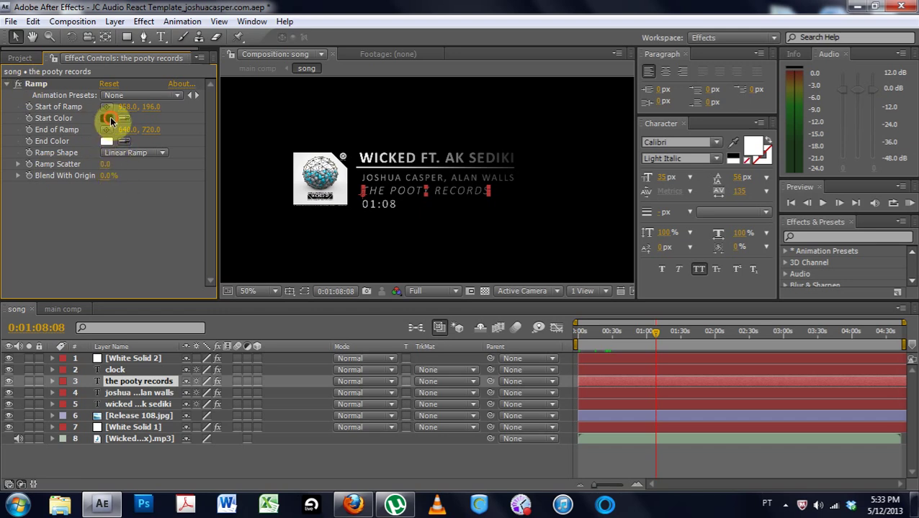
# Drag the pooty records Ramp's start point in the viewer to 1148, 282
pyautogui.click(106, 118)
pyautogui.click(838, 266)
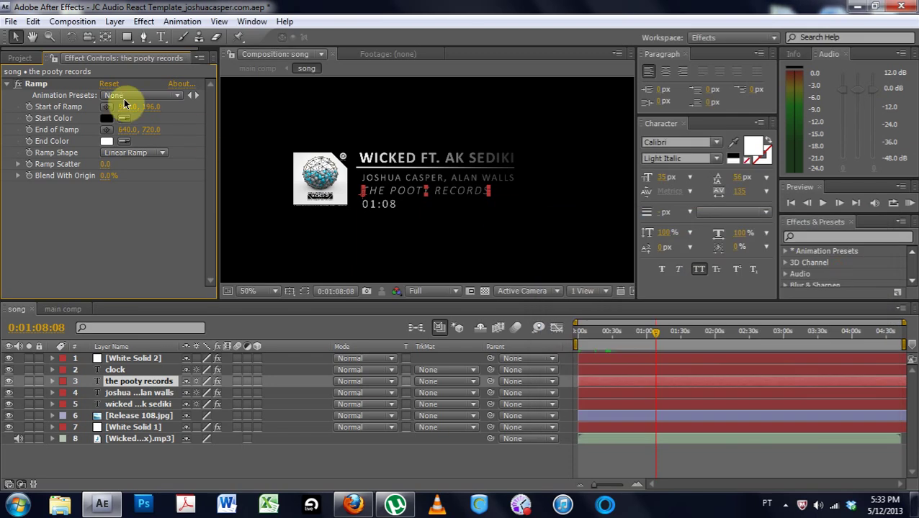
pyautogui.click(30, 83)
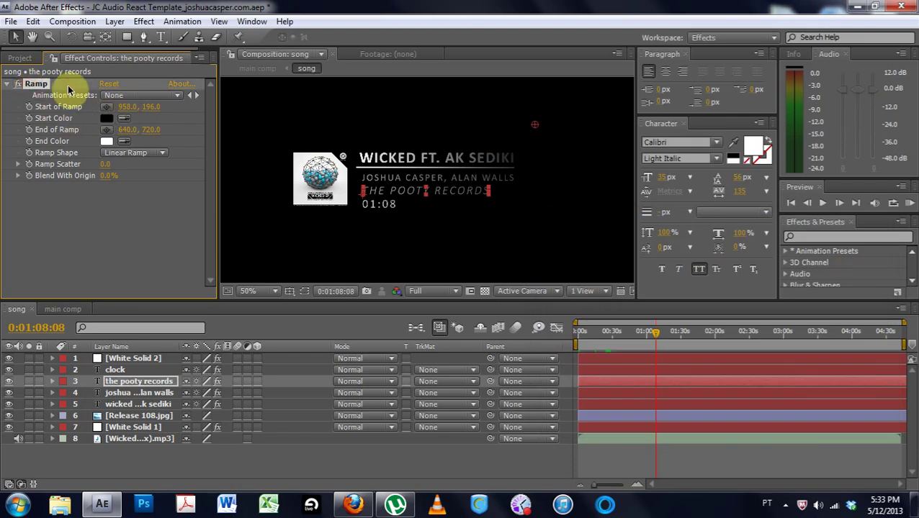
pyautogui.moveTo(534, 125); pyautogui.dragTo(544, 122)
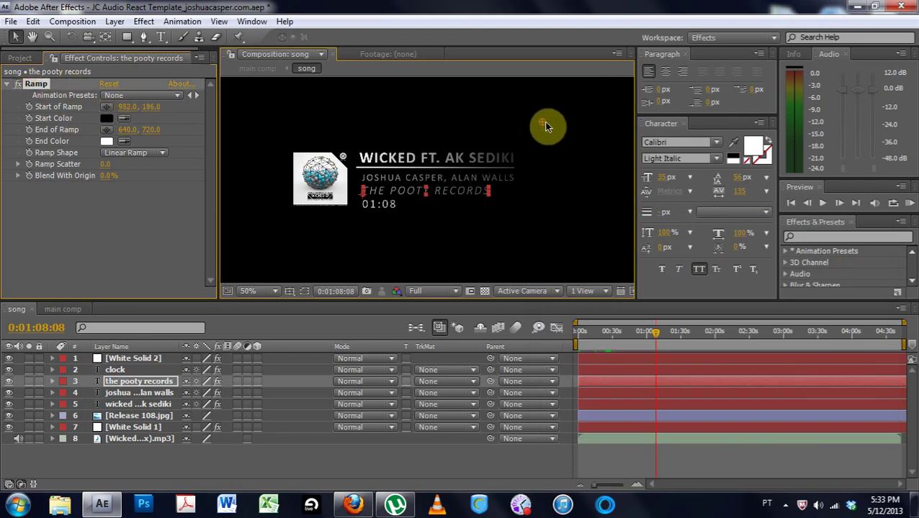
pyautogui.moveTo(611, 121); pyautogui.dragTo(578, 131)
pyautogui.moveTo(598, 155); pyautogui.dragTo(605, 153)
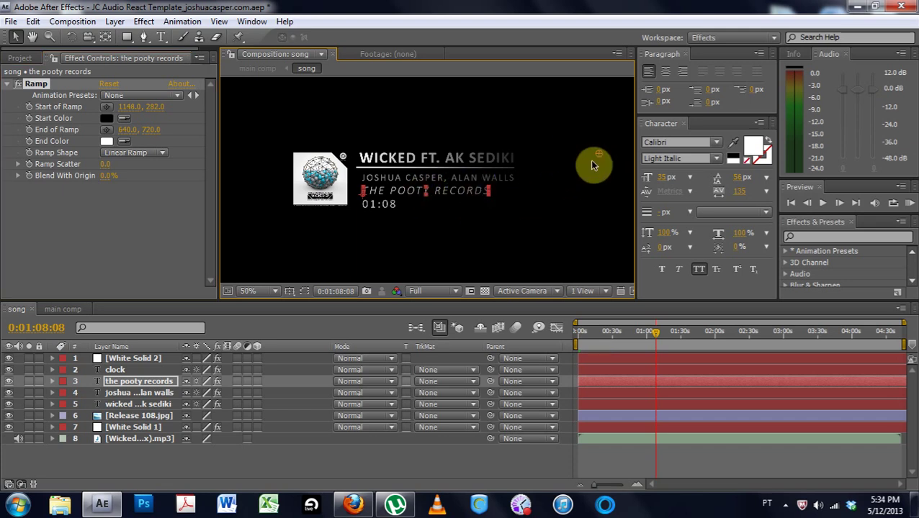
# Bring the artist-names Ramp start to 1148, 282, then inspect the title and clock Ramps
pyautogui.click(39, 85)
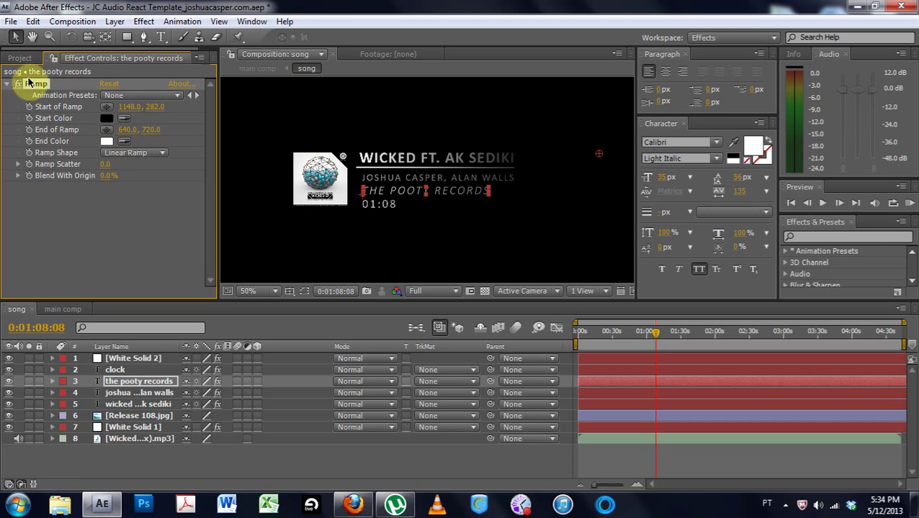
pyautogui.click(147, 392)
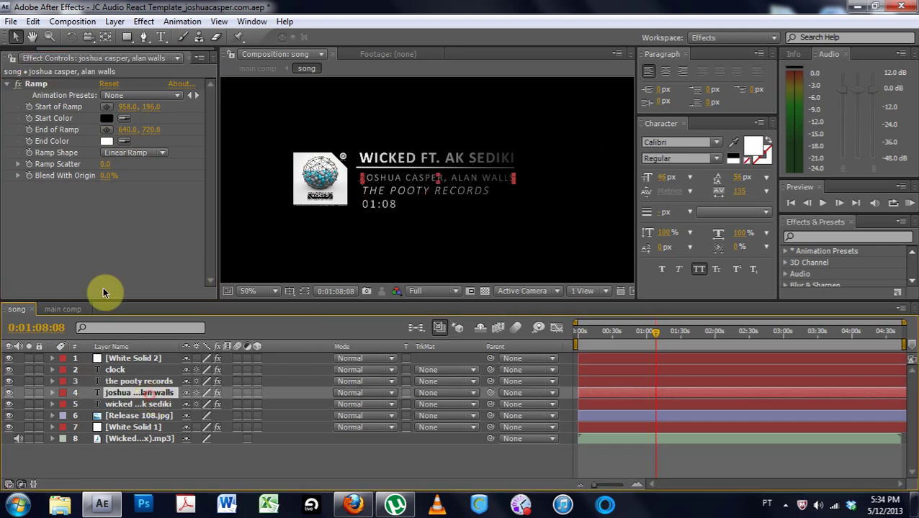
pyautogui.click(46, 85)
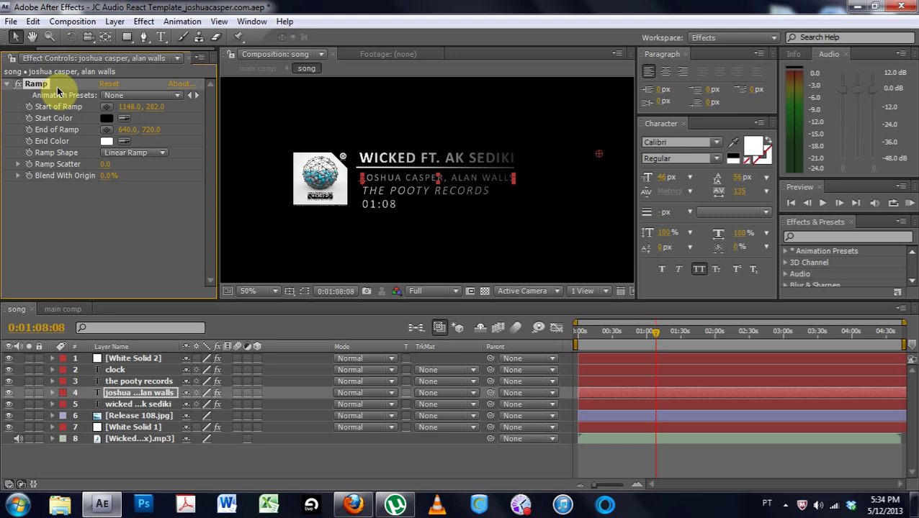
pyautogui.click(119, 404)
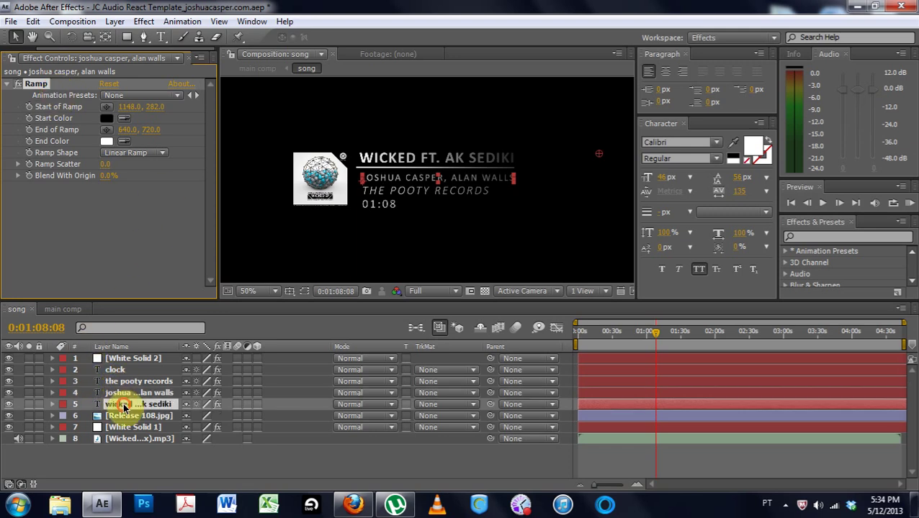
pyautogui.click(42, 85)
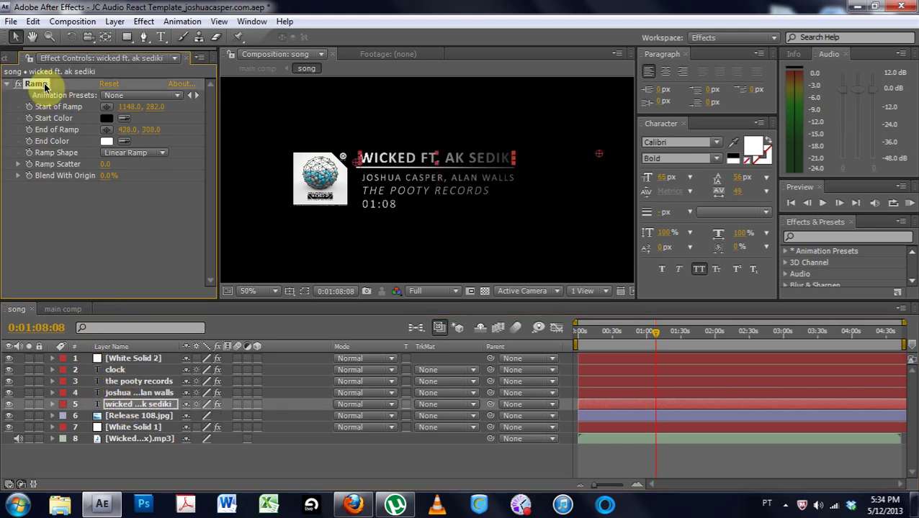
pyautogui.click(114, 370)
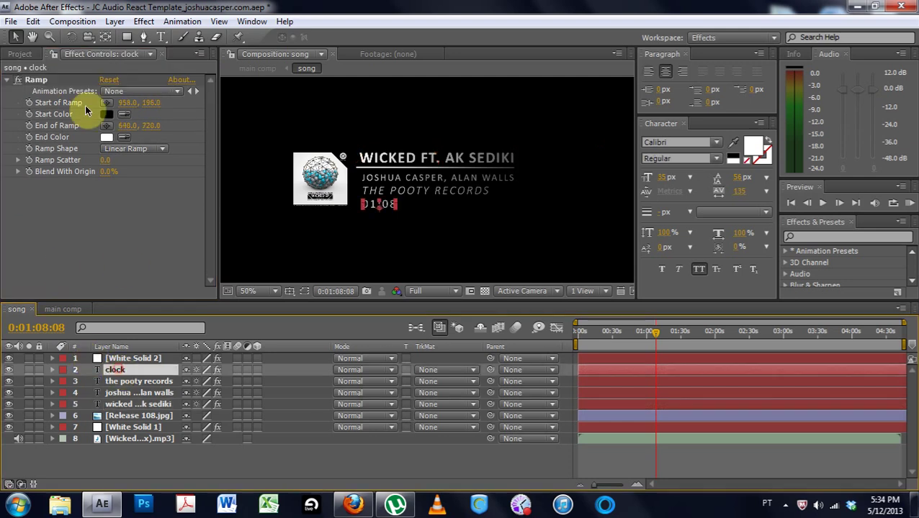
pyautogui.click(47, 83)
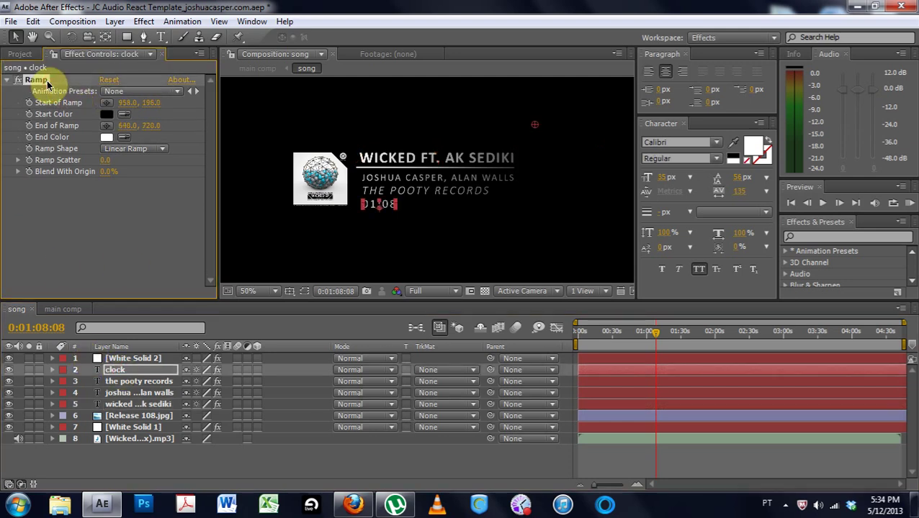
# Zoom in and out on the main comp to review the gradient-ramped title card
pyautogui.click(65, 309)
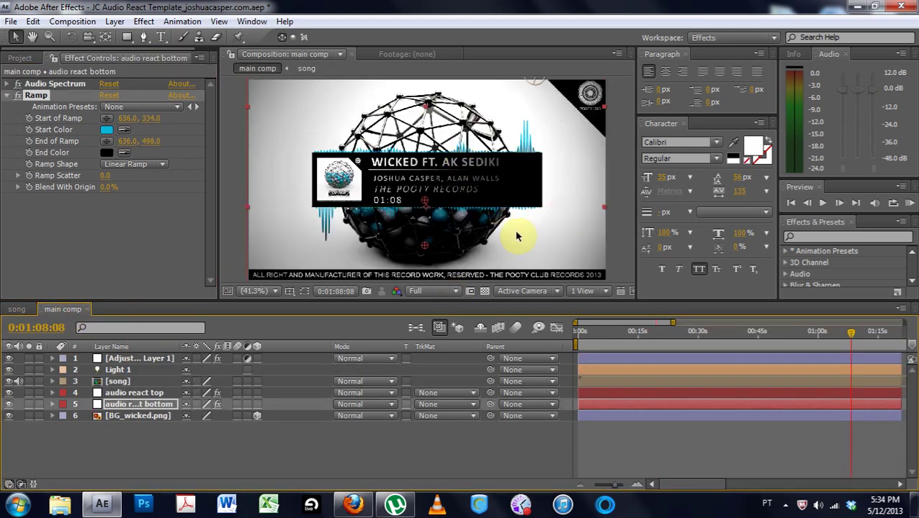
pyautogui.click(529, 232)
pyautogui.scroll(3, 529, 232)
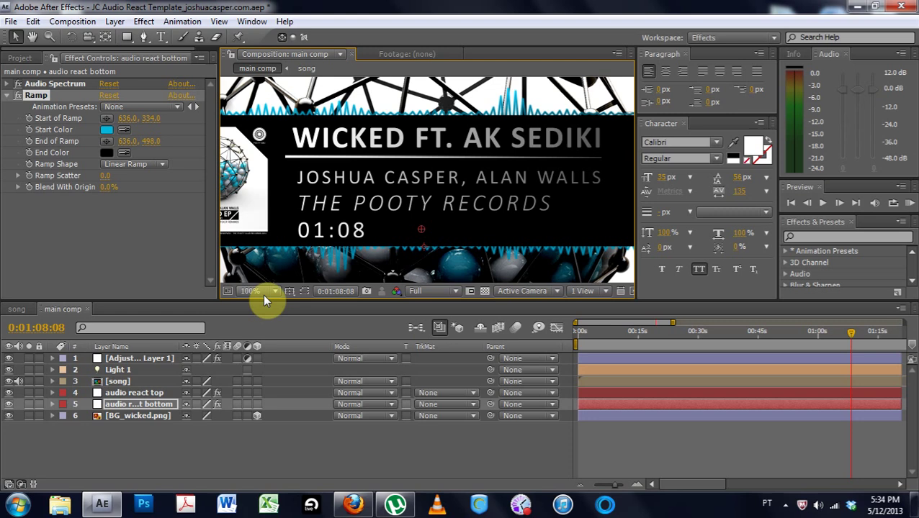
pyautogui.scroll(-4, 495, 202)
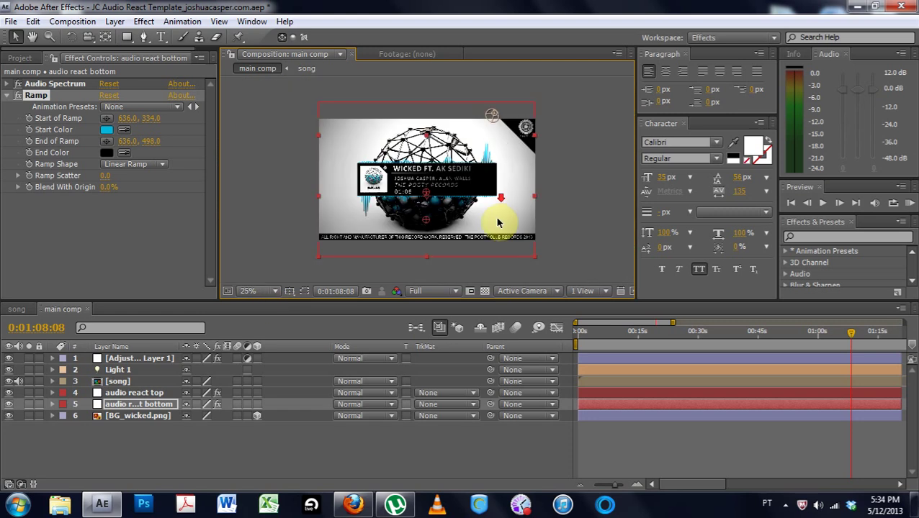
pyautogui.click(313, 172)
pyautogui.scroll(2, 541, 210)
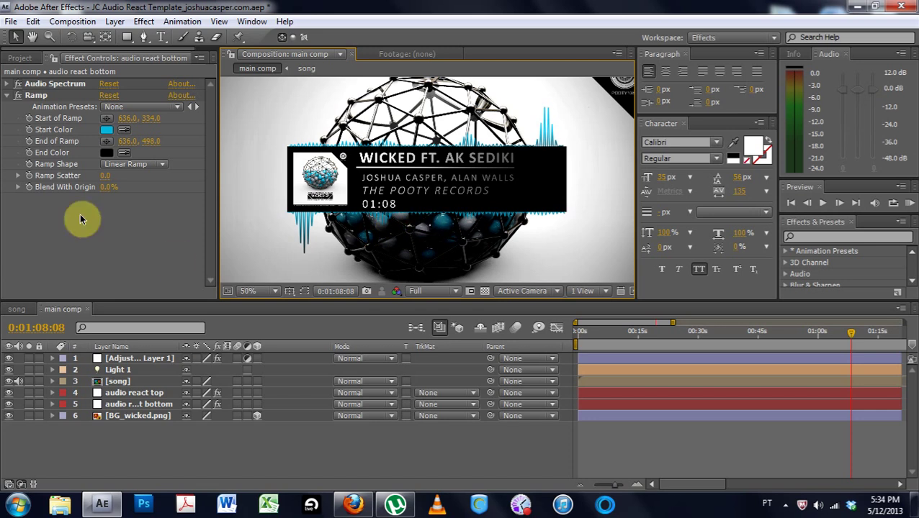
pyautogui.click(16, 310)
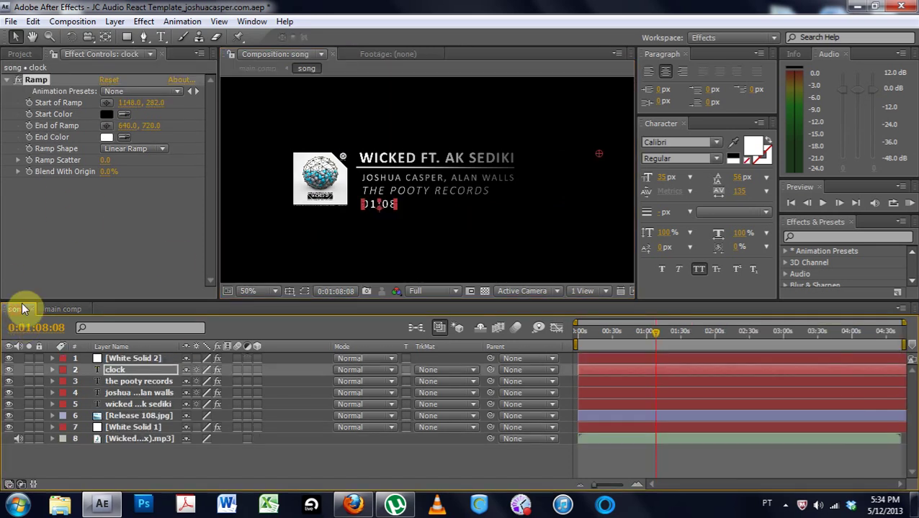
# Increase the Release 108.jpg album art's Scale from 8% to 9% with the transparency grid on
pyautogui.click(119, 418)
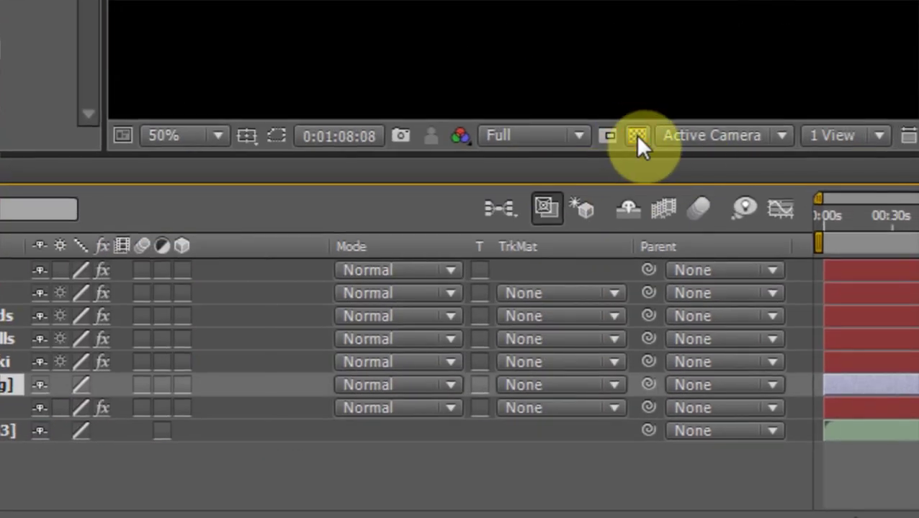
pyautogui.click(918, 97)
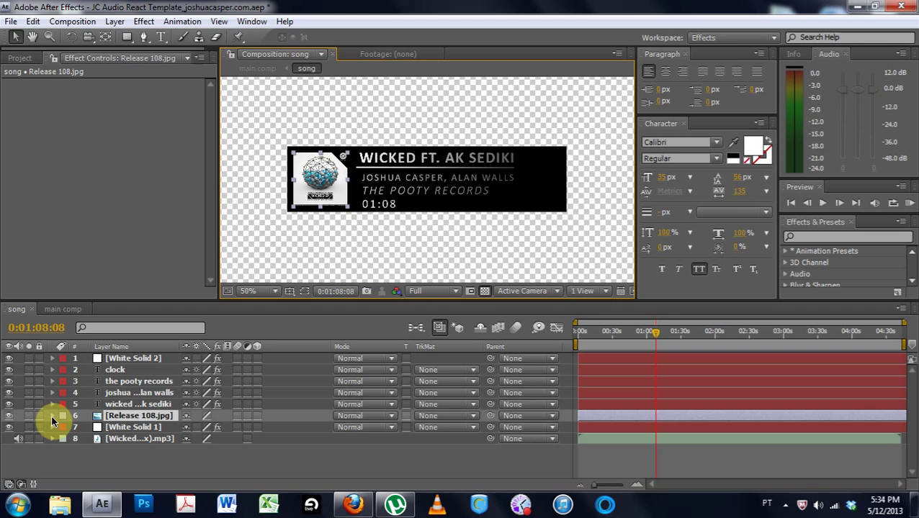
pyautogui.press('s')
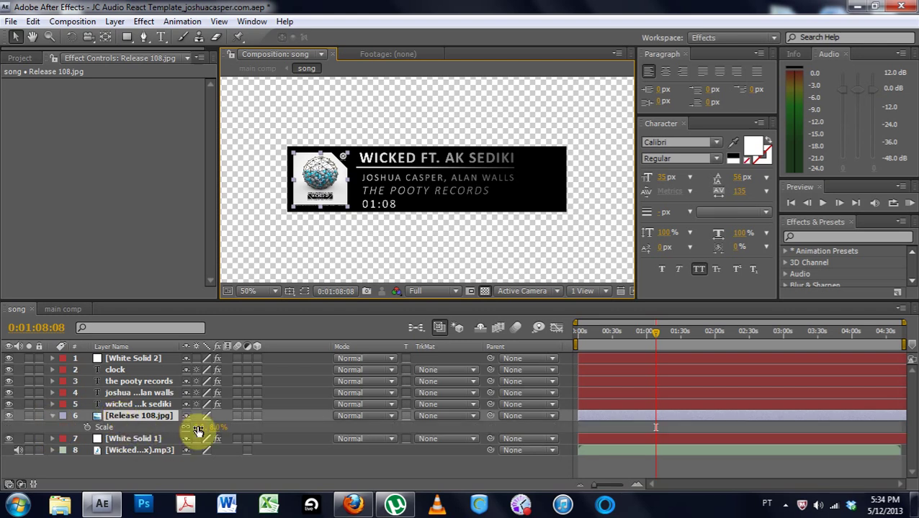
pyautogui.click(198, 430)
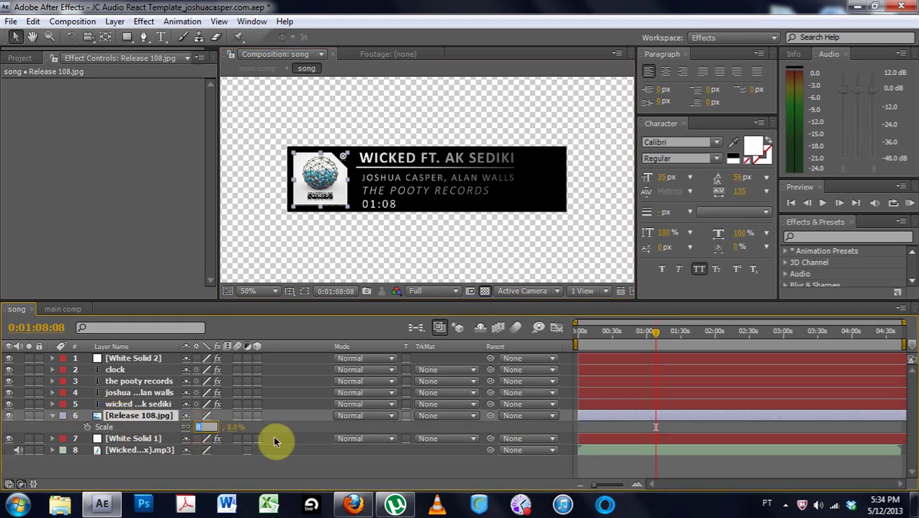
pyautogui.write('9')
pyautogui.press('Return')
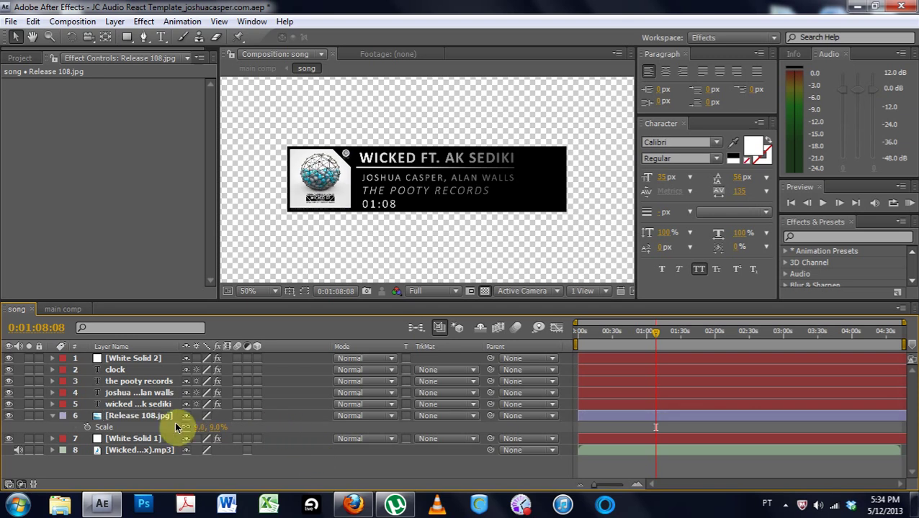
pyautogui.click(63, 310)
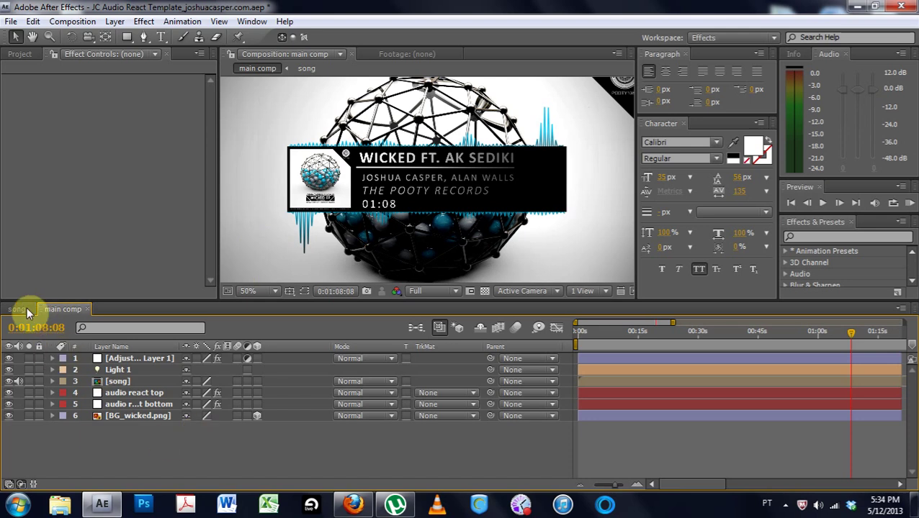
# Move the title layer's Ramp start point up and right in the song comp
pyautogui.click(16, 308)
pyautogui.click(53, 416)
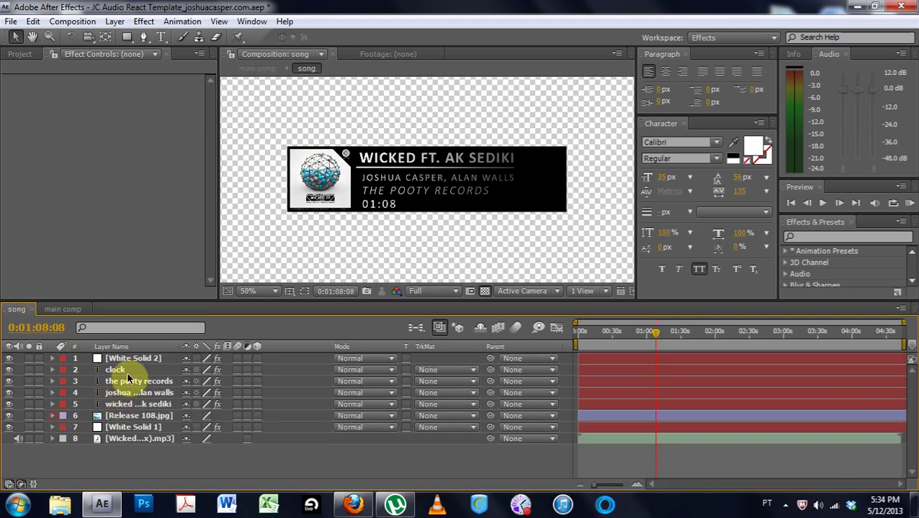
pyautogui.click(122, 371)
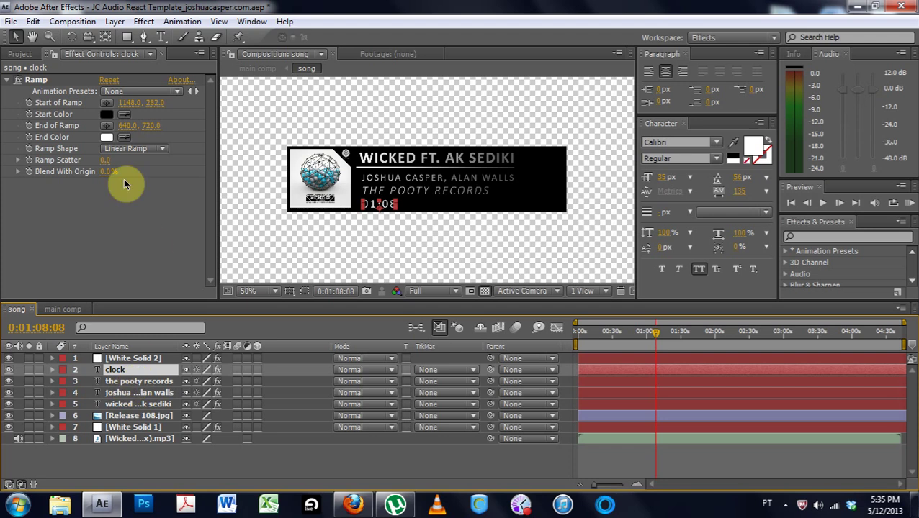
pyautogui.click(126, 404)
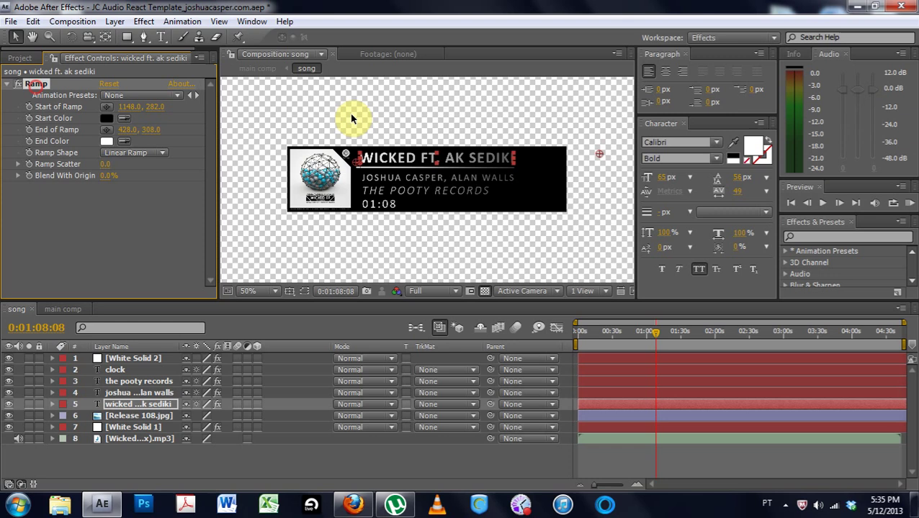
pyautogui.press(',')
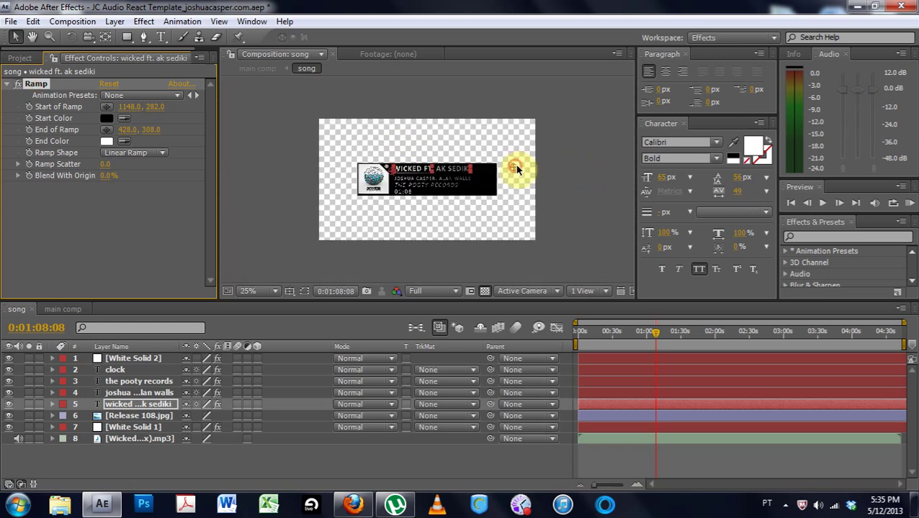
pyautogui.moveTo(515, 166); pyautogui.dragTo(528, 161)
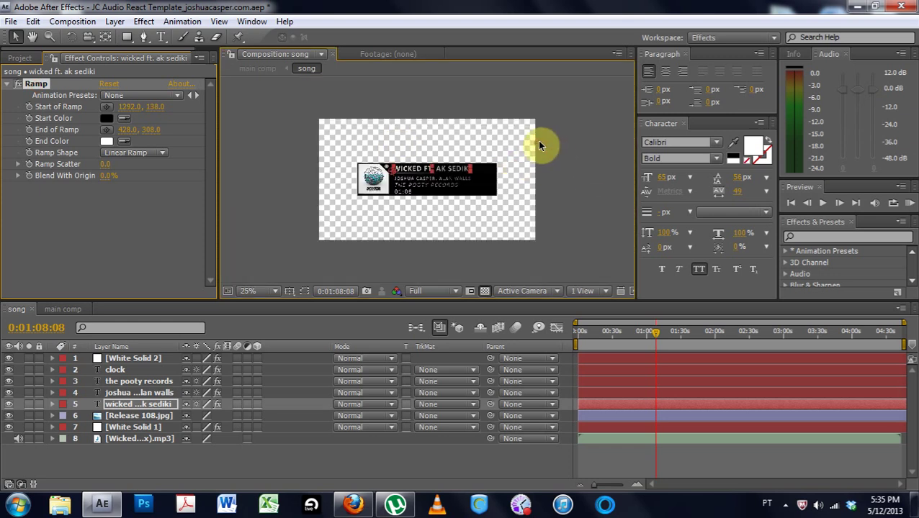
pyautogui.click(517, 165)
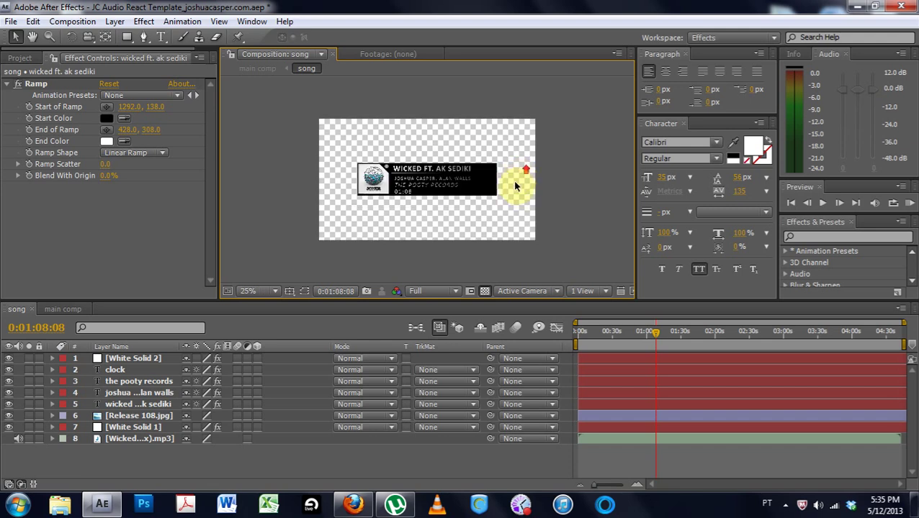
pyautogui.press('.')
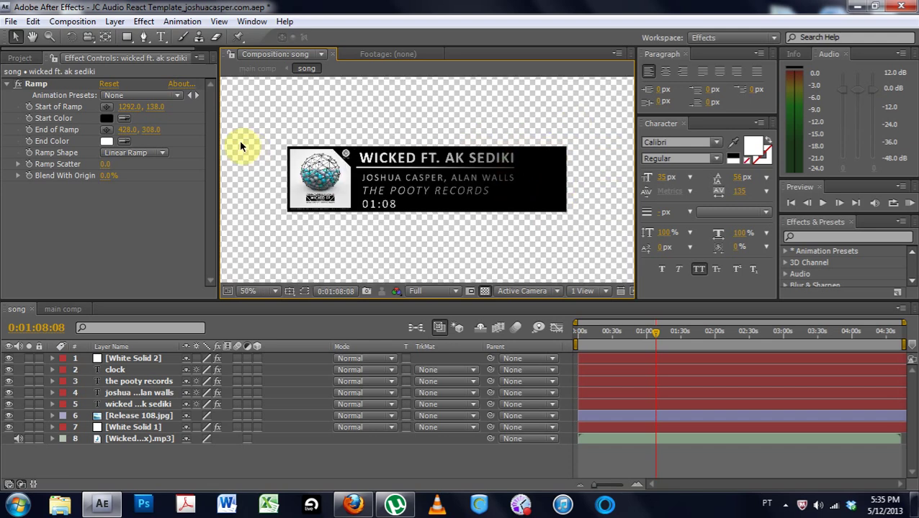
# Copy the title's Ramp onto the artists, label and clock layers (1292, 138 to 428, 308)
pyautogui.click(44, 85)
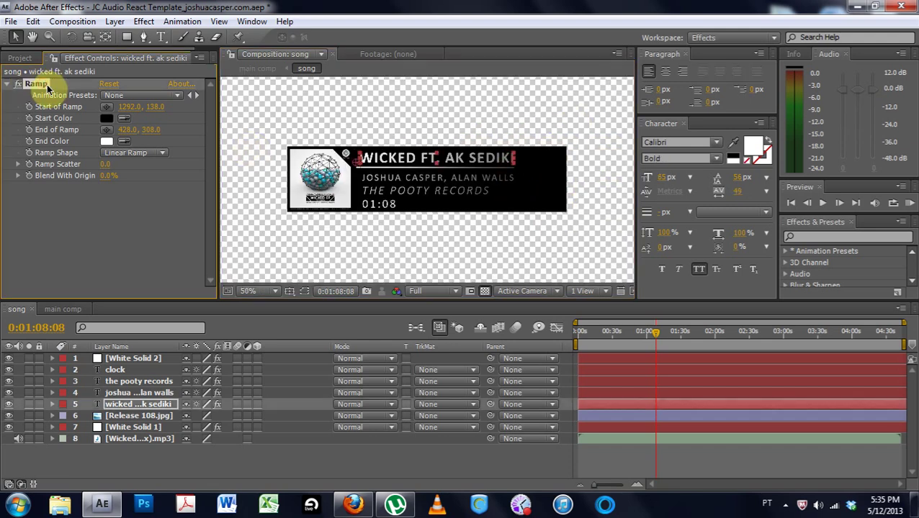
pyautogui.click(119, 393)
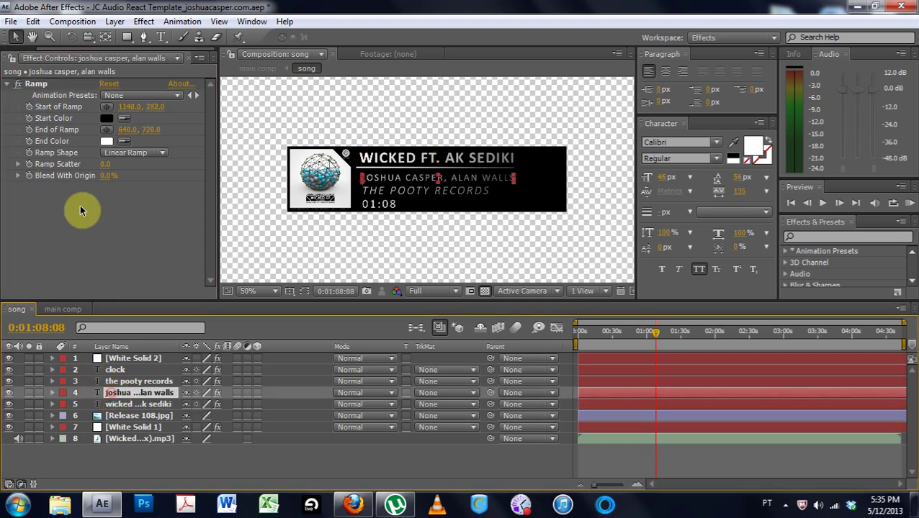
pyautogui.click(60, 85)
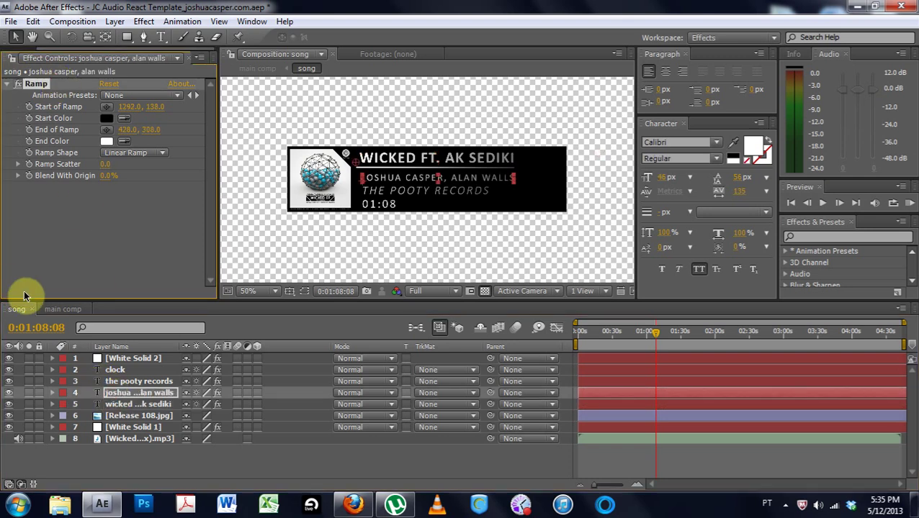
pyautogui.click(115, 382)
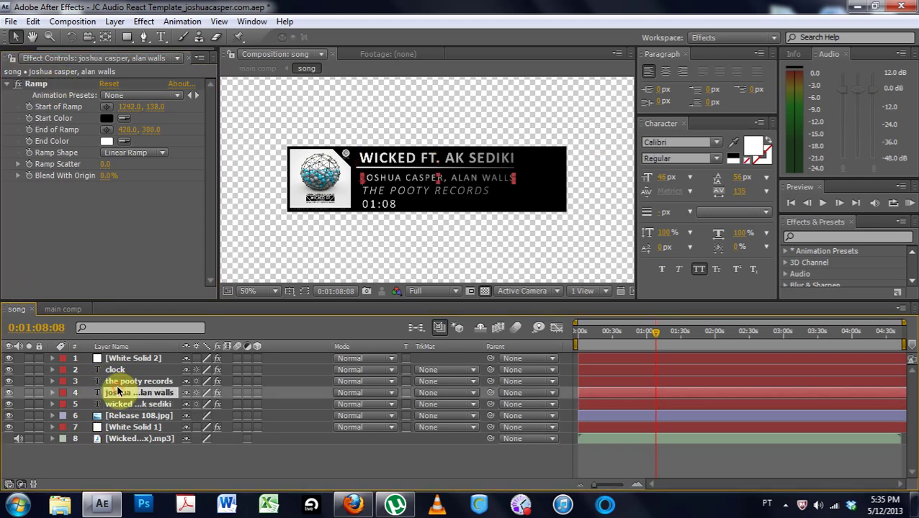
pyautogui.click(36, 85)
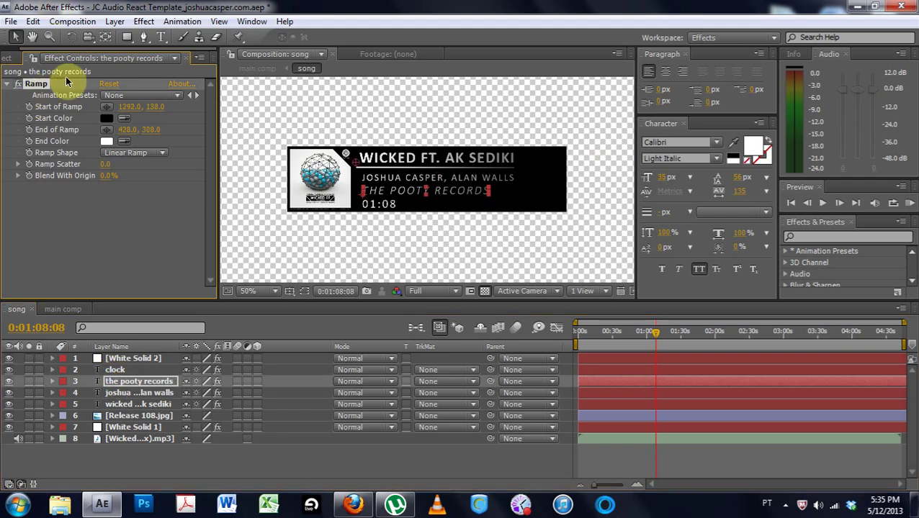
pyautogui.click(115, 370)
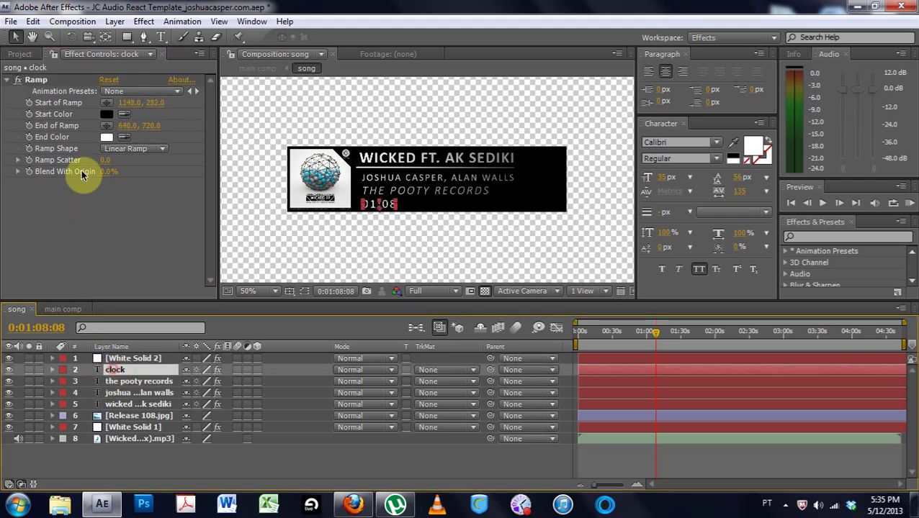
pyautogui.click(52, 85)
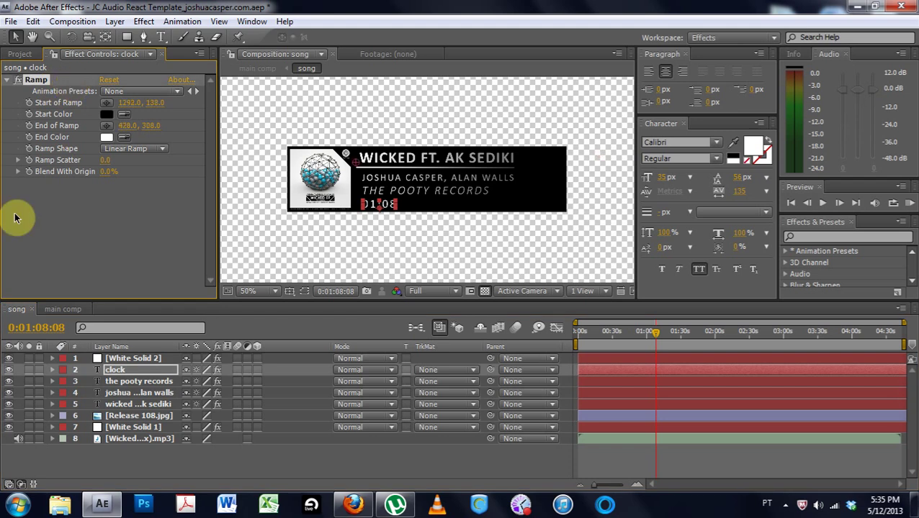
pyautogui.click(62, 309)
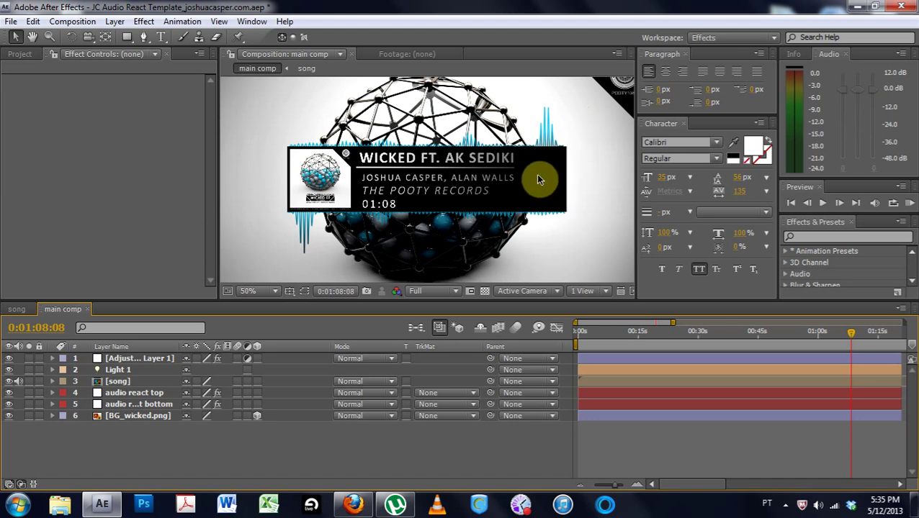
pyautogui.scroll(-2, 519, 172)
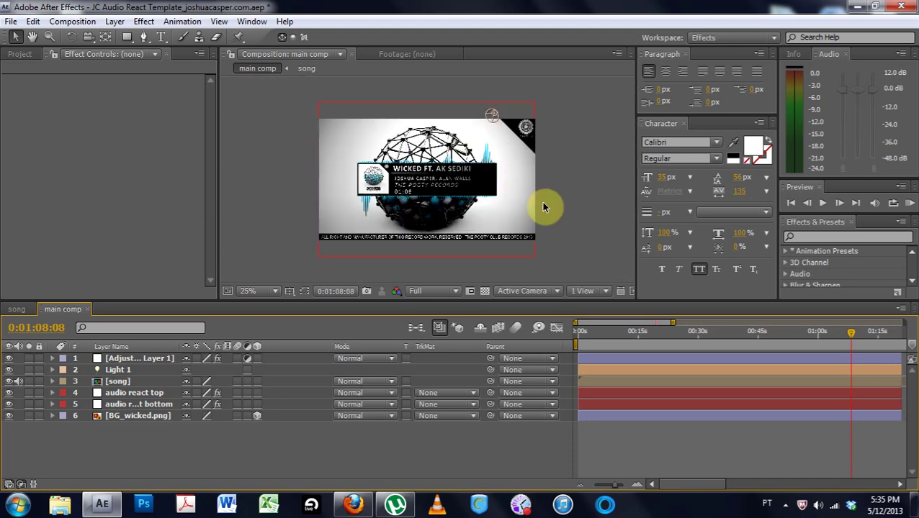
pyautogui.click(589, 205)
pyautogui.scroll(4, 444, 187)
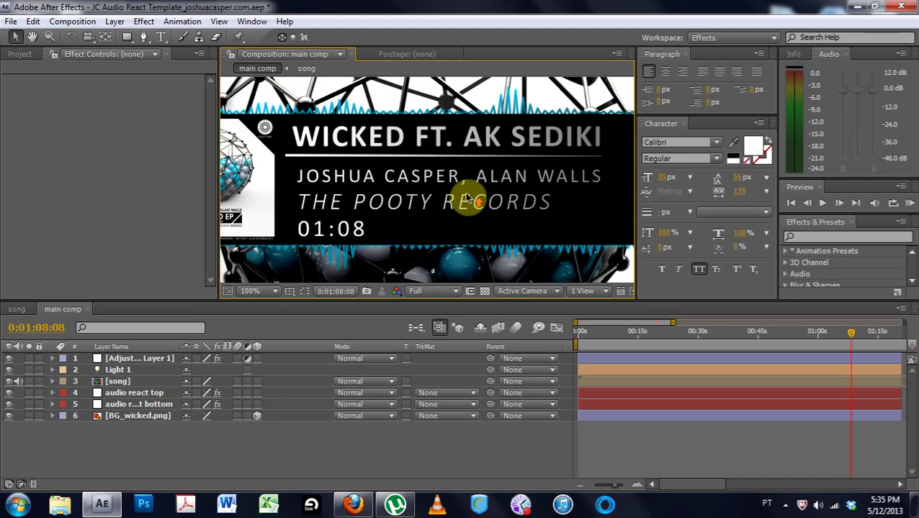
pyautogui.scroll(-2, 443, 180)
pyautogui.scroll(-4, 446, 164)
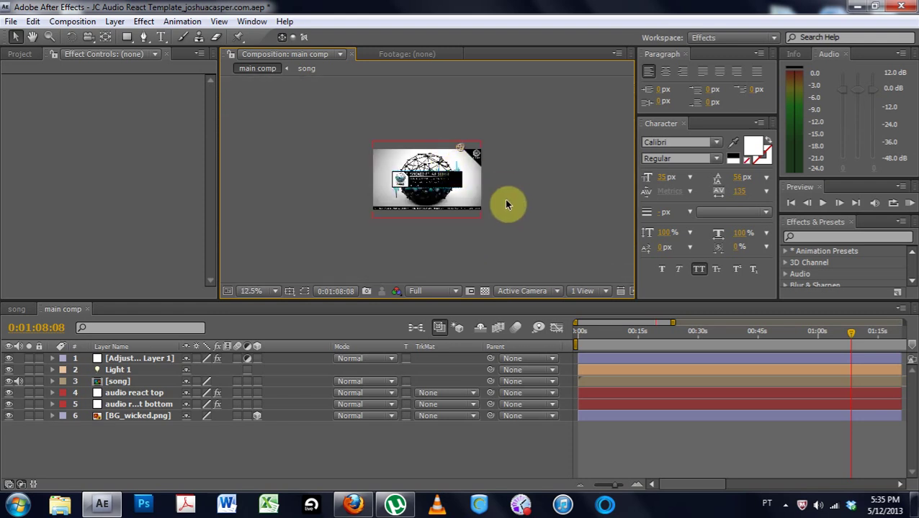
pyautogui.click(268, 292)
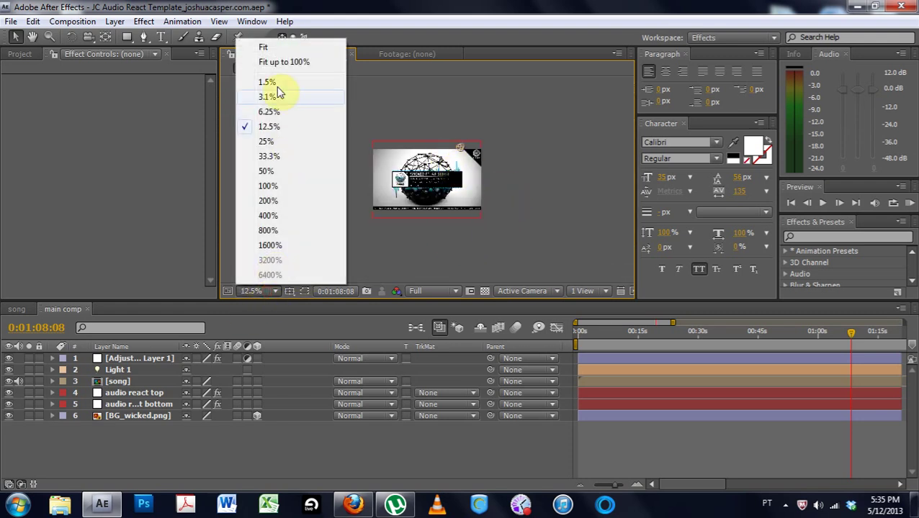
pyautogui.click(280, 49)
pyautogui.moveTo(848, 336); pyautogui.dragTo(800, 328)
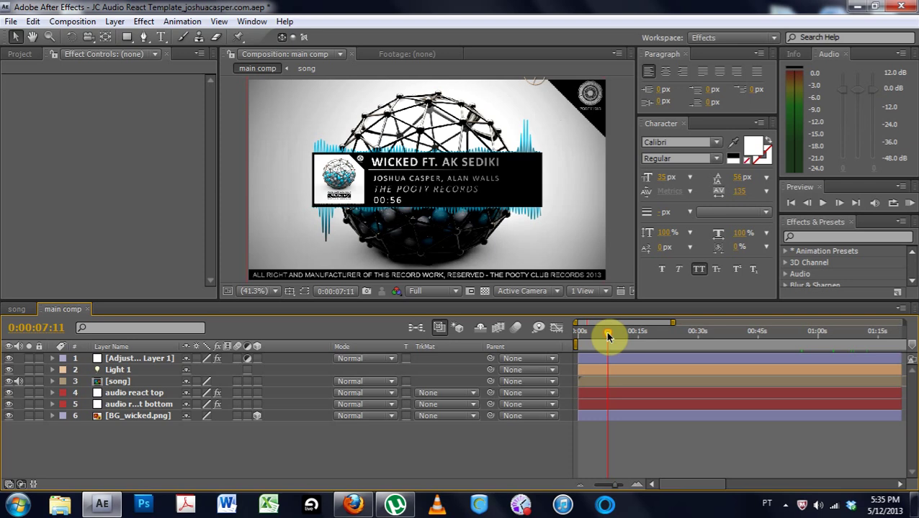
pyautogui.moveTo(609, 337); pyautogui.dragTo(665, 334)
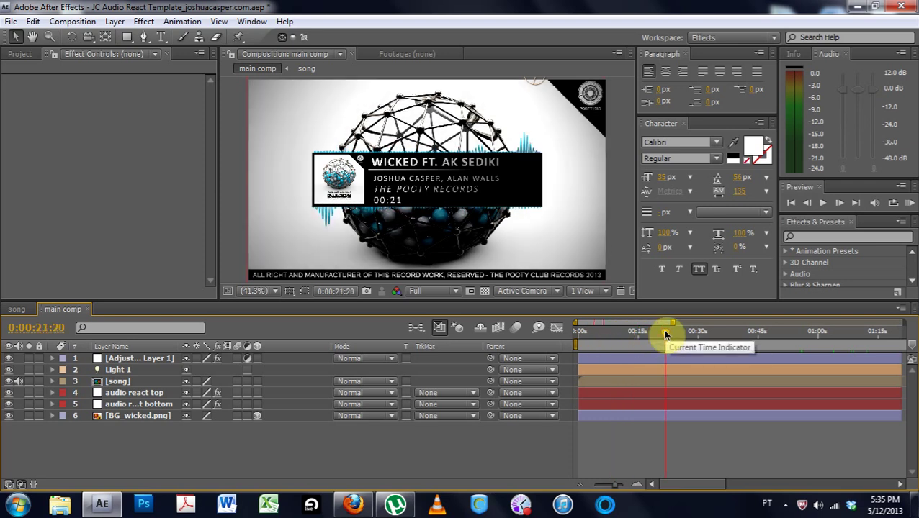